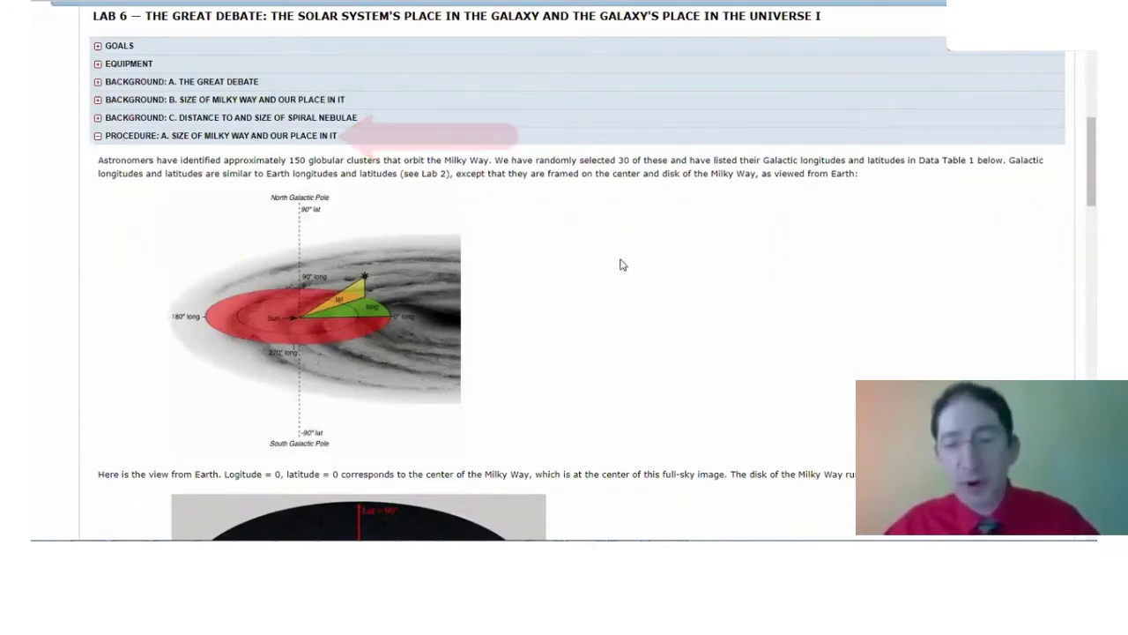
# - Scroll the lab page down to Data Table 1 and review clusters 1 through 30
pyautogui.scroll(-2, 618, 262)
pyautogui.scroll(-3, 617, 262)
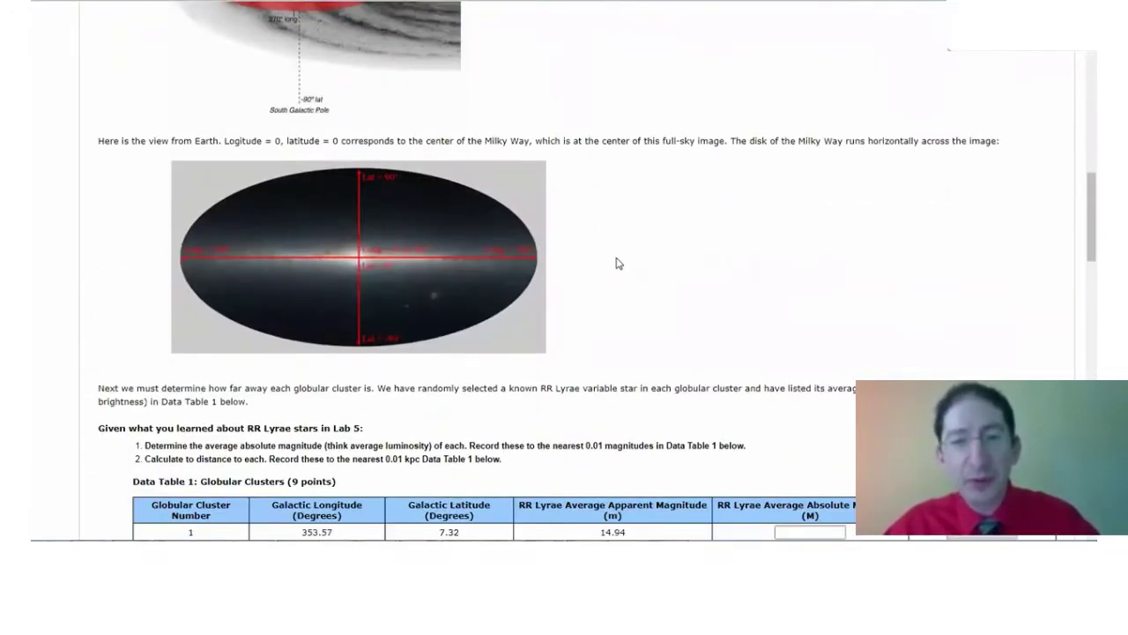
pyautogui.scroll(-4, 617, 263)
pyautogui.scroll(-1, 617, 256)
pyautogui.scroll(-3, 618, 257)
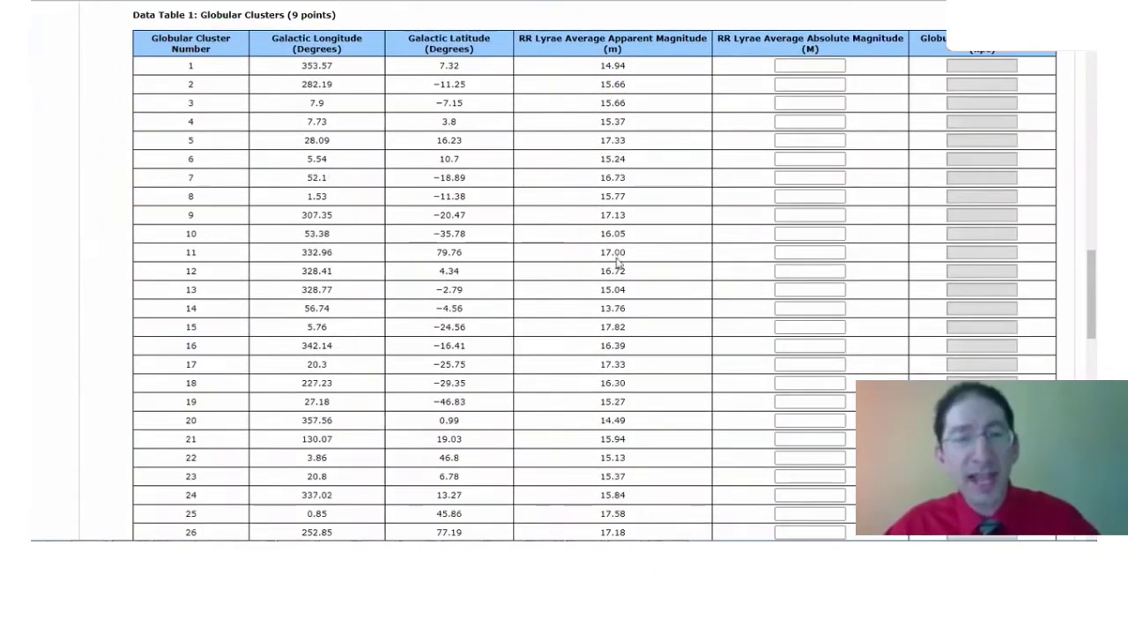
pyautogui.scroll(-3, 618, 258)
pyautogui.scroll(-2, 618, 258)
pyautogui.scroll(5, 618, 257)
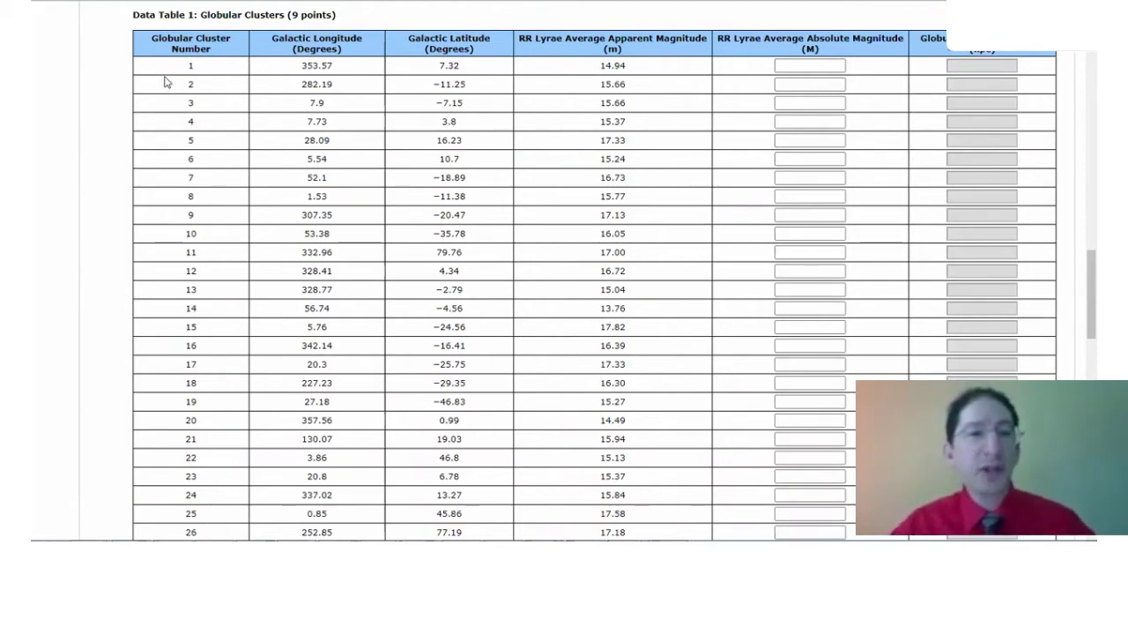
pyautogui.scroll(-1, 171, 79)
pyautogui.scroll(-2, 171, 80)
pyautogui.scroll(3, 173, 82)
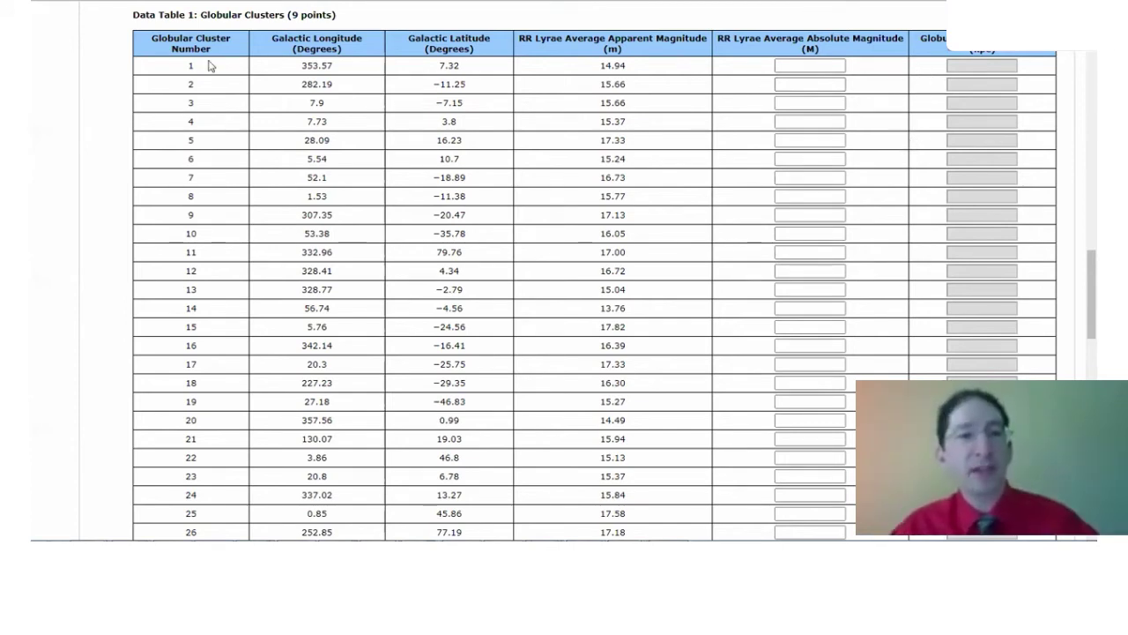
# - Copy Data Table 1 from its header through cluster 30 and switch to the blank Book1 workbook
pyautogui.moveTo(150, 51); pyautogui.dragTo(570, 250)
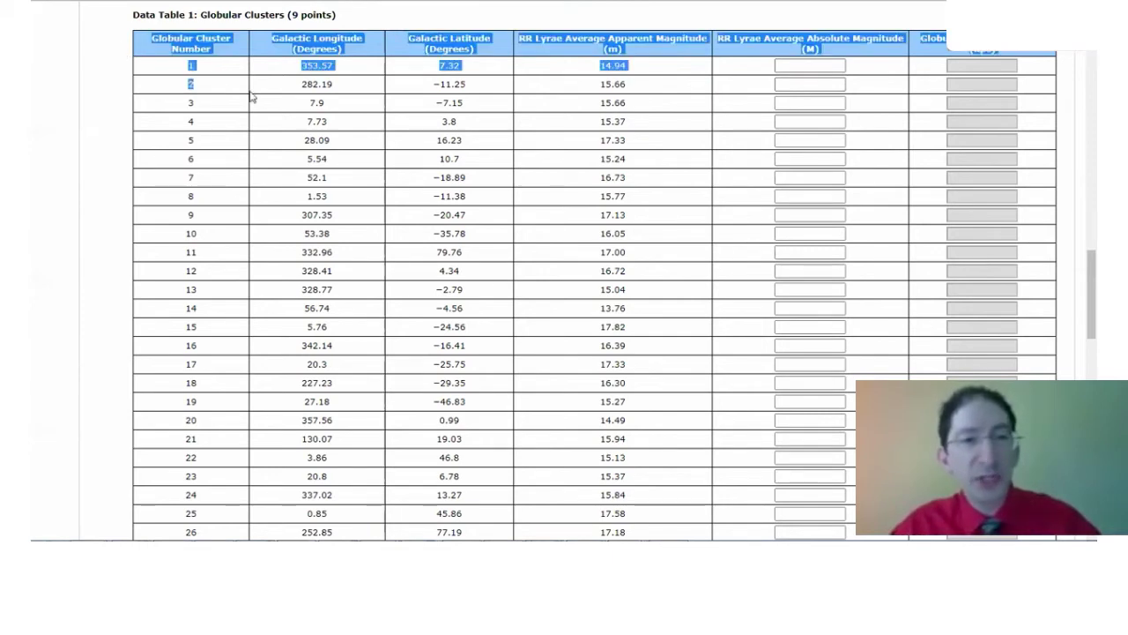
pyautogui.scroll(-3, 428, 181)
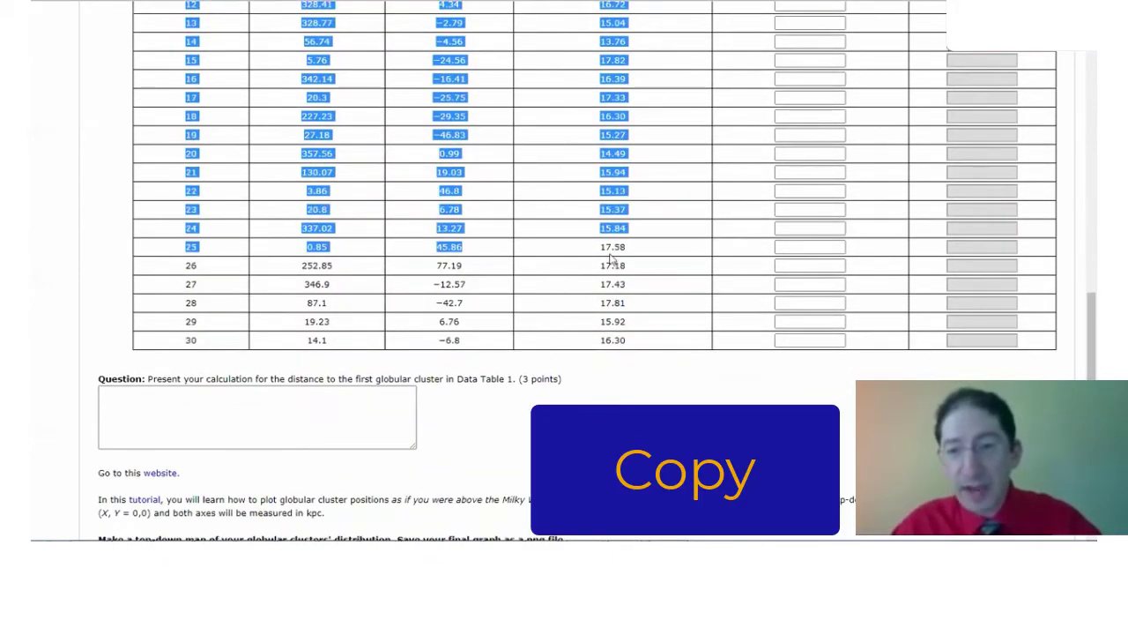
pyautogui.moveTo(570, 249); pyautogui.dragTo(1038, 342)
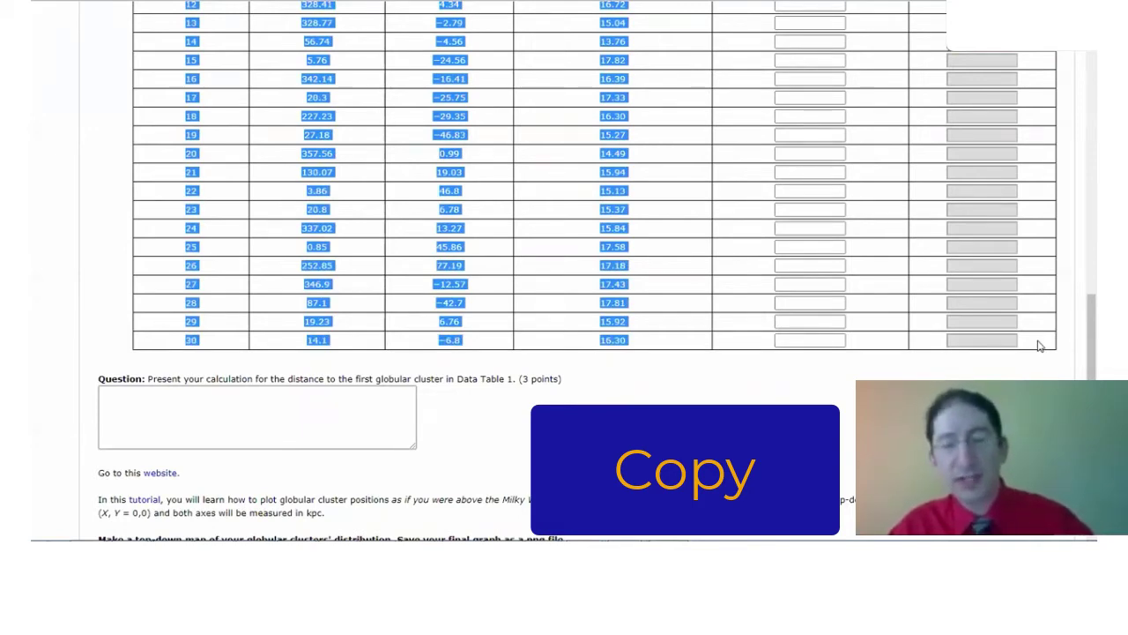
pyautogui.click(586, 564)
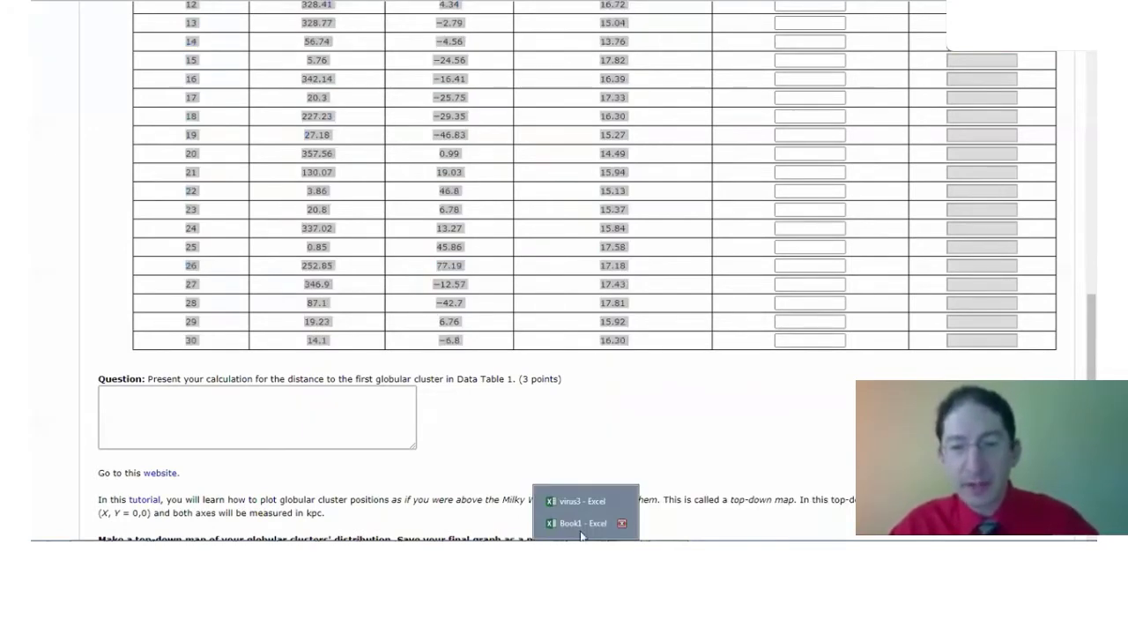
pyautogui.click(587, 523)
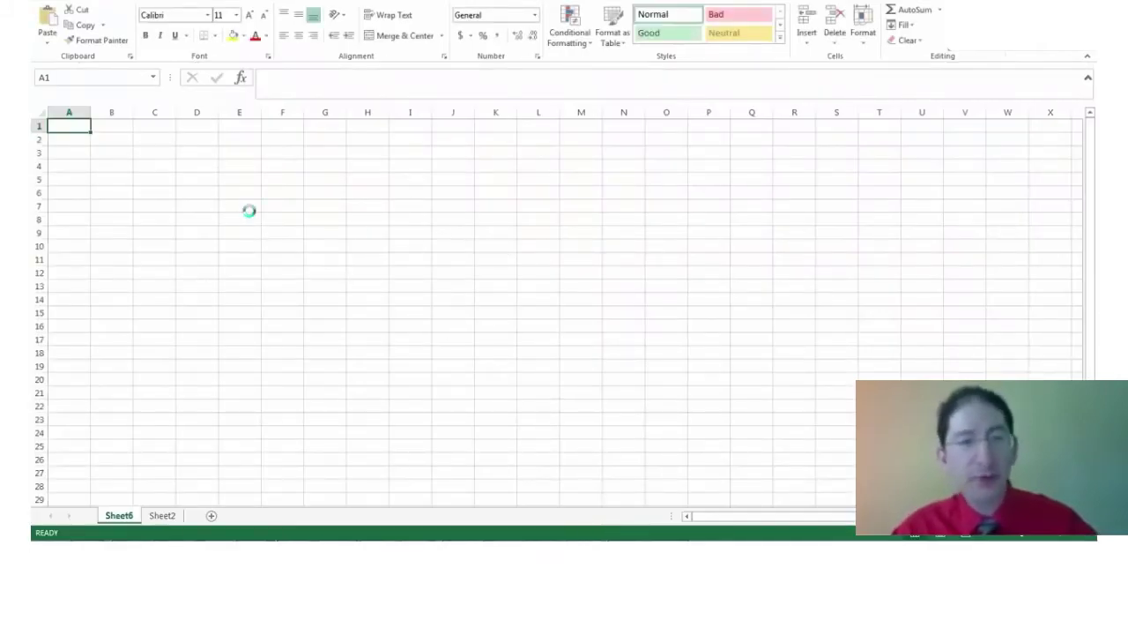
# - Paste the globular cluster table at A1 and scroll through the pasted cluster rows
pyautogui.hotkey('ctrl', 'v')
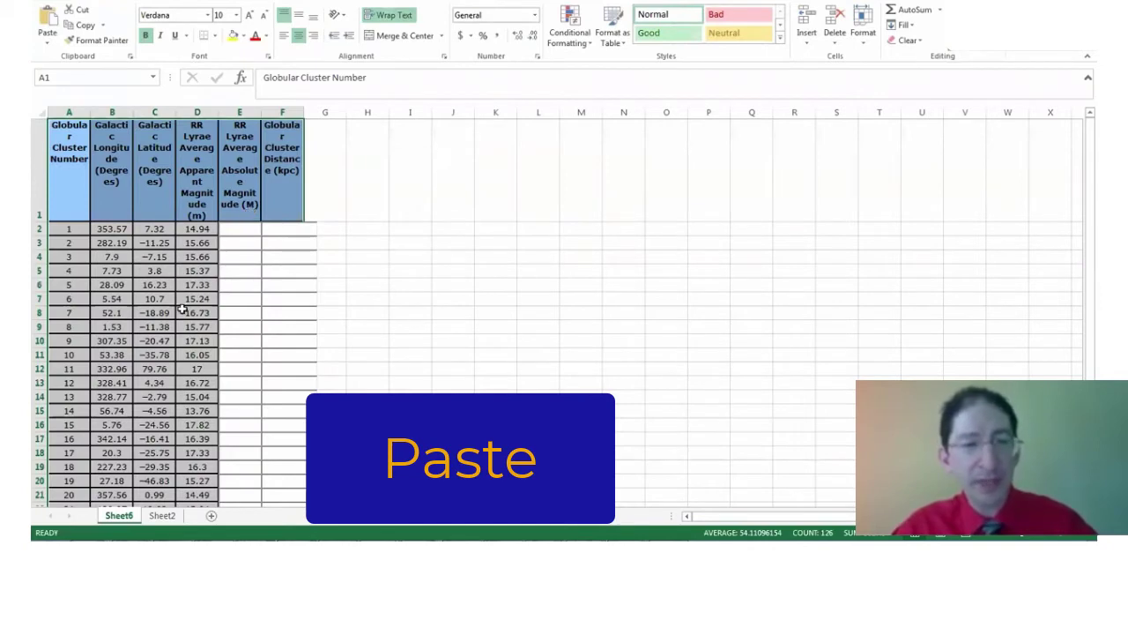
pyautogui.scroll(-2, 185, 307)
pyautogui.scroll(2, 185, 306)
pyautogui.scroll(-1, 185, 307)
pyautogui.scroll(-4, 185, 307)
pyautogui.scroll(5, 212, 304)
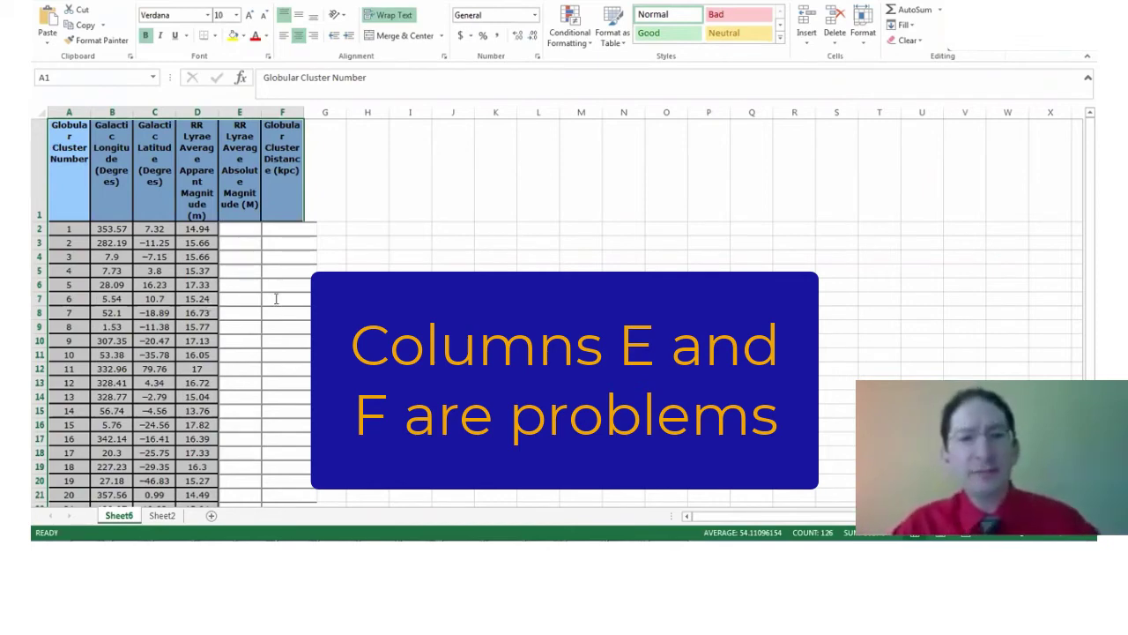
pyautogui.doubleClick(275, 229)
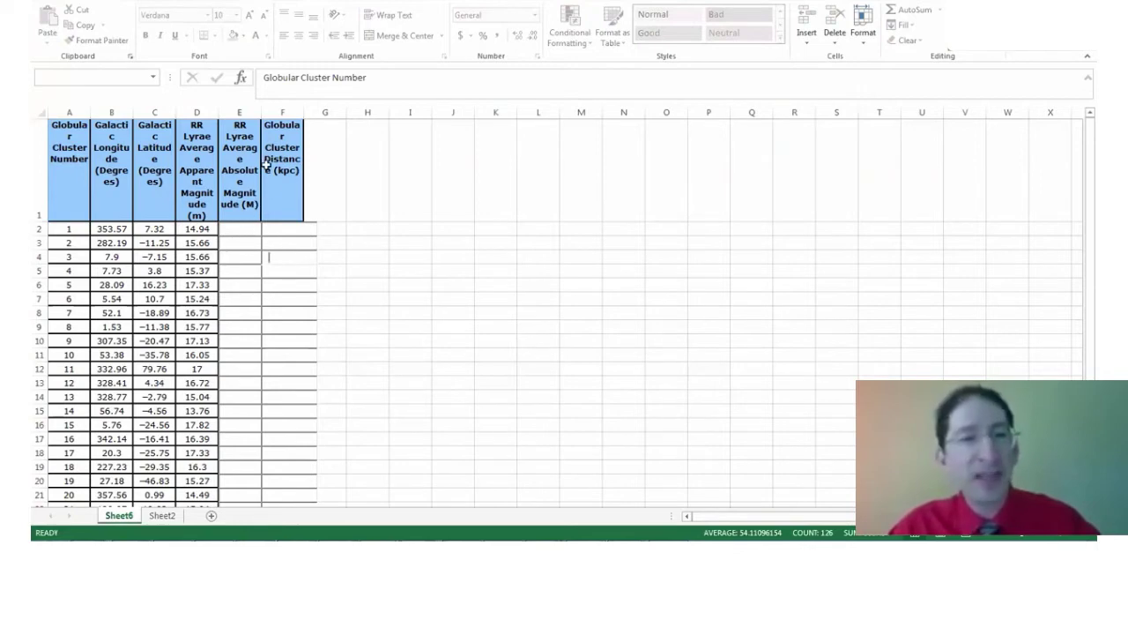
# - Insert two empty columns before column E
pyautogui.rightClick(226, 106)
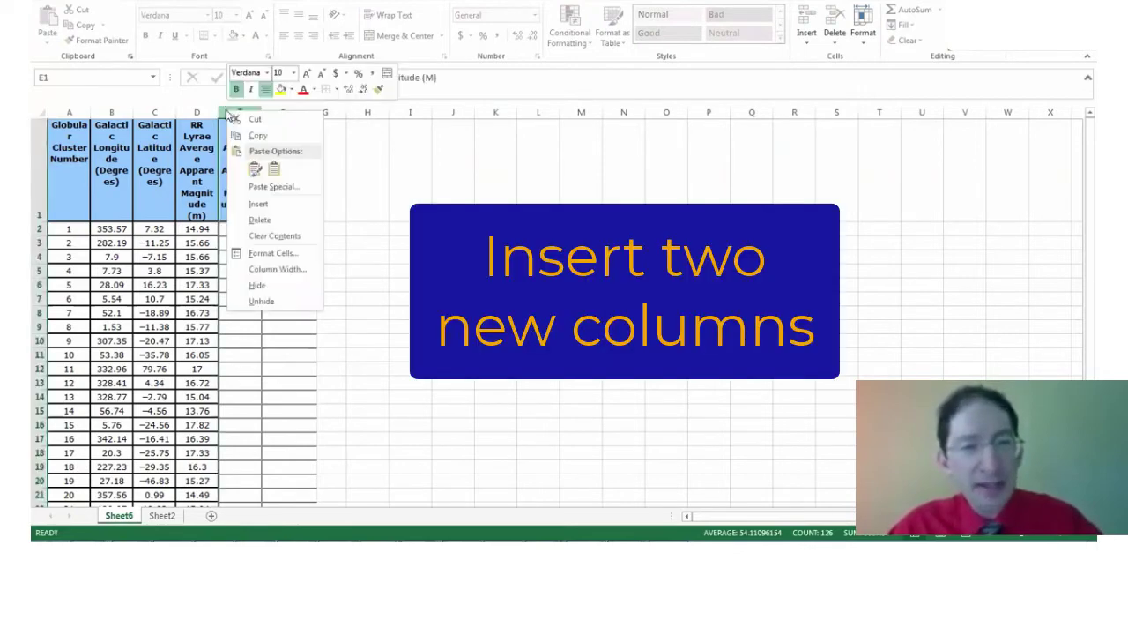
pyautogui.click(275, 204)
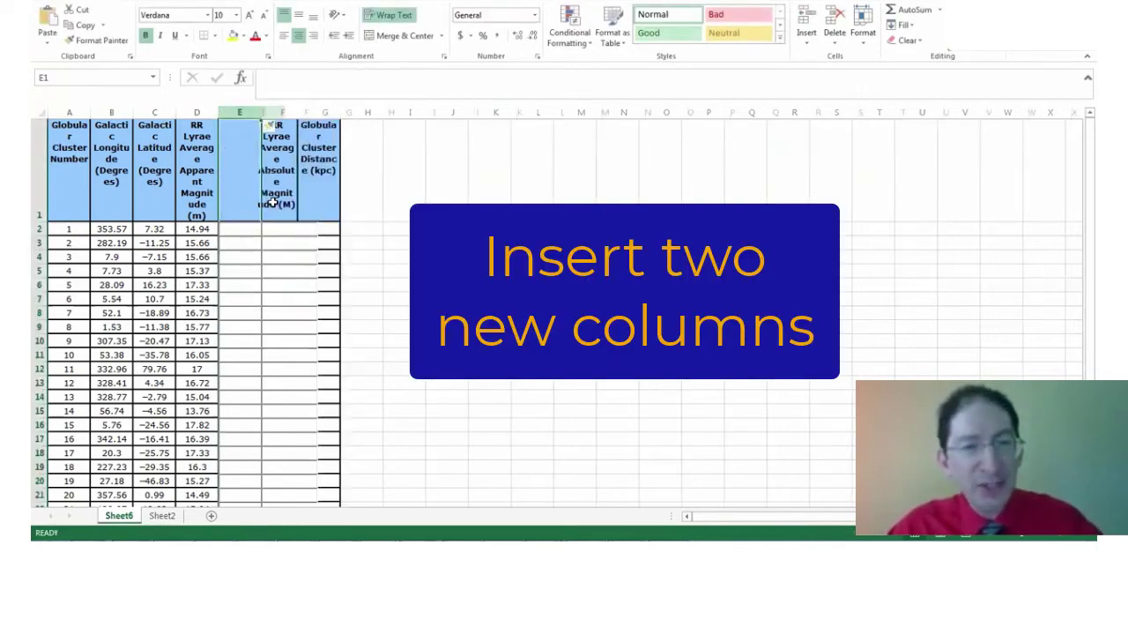
pyautogui.rightClick(245, 112)
pyautogui.click(282, 208)
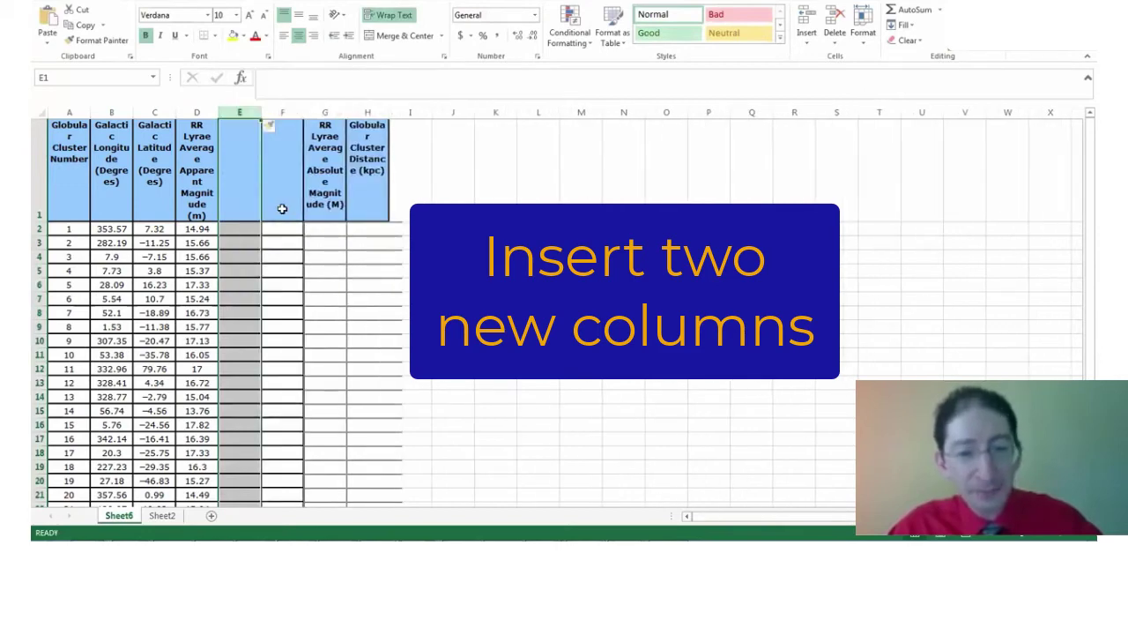
# - Move the absolute magnitude and distance headings from G1:H1 into E1:F1
pyautogui.moveTo(324, 127); pyautogui.dragTo(368, 184)
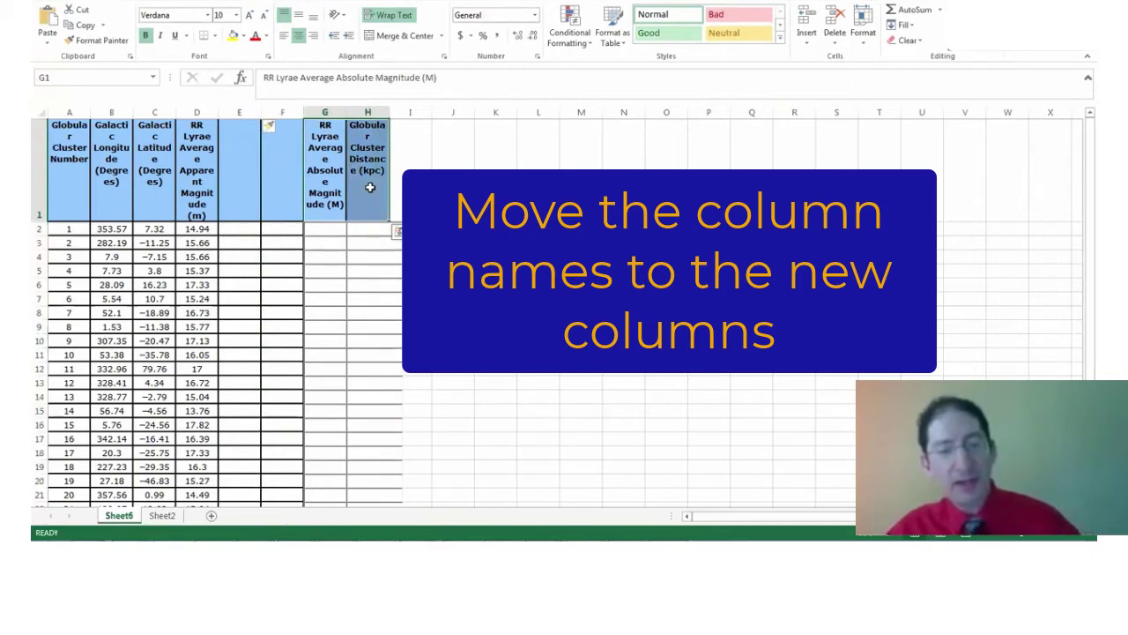
pyautogui.hotkey('ctrl', 'x')
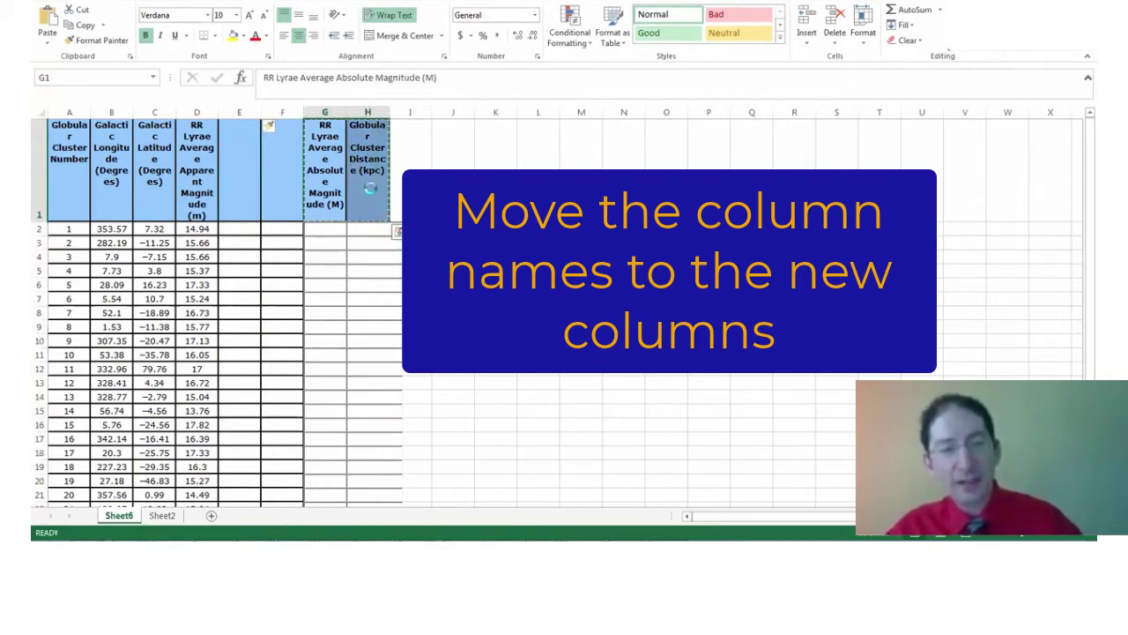
pyautogui.click(234, 141)
pyautogui.hotkey('ctrl', 'v')
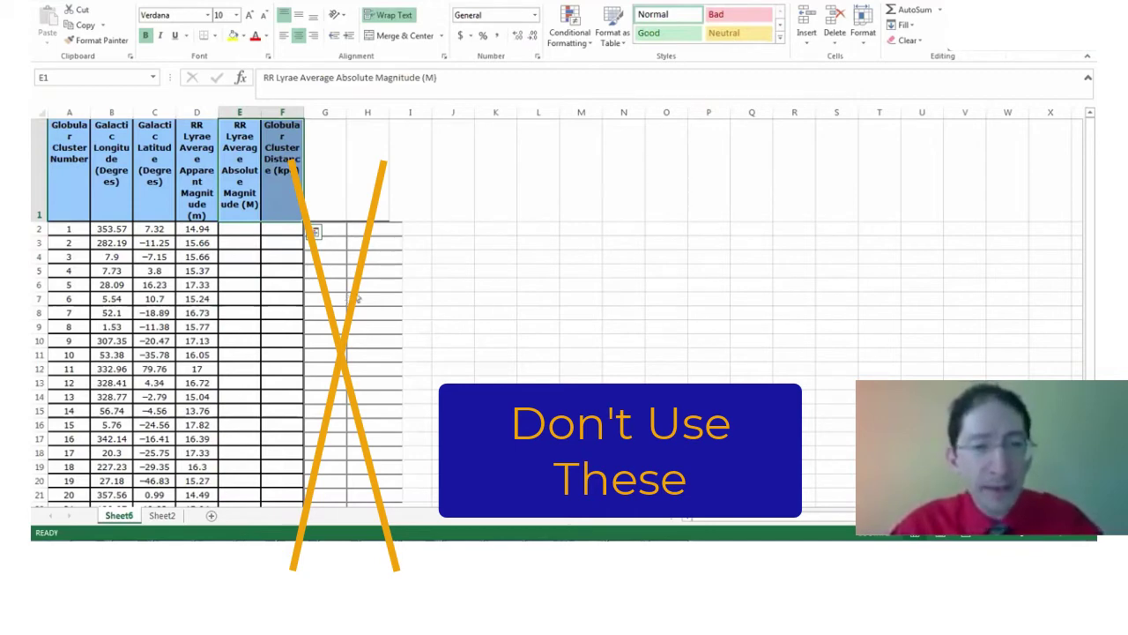
pyautogui.click(197, 112)
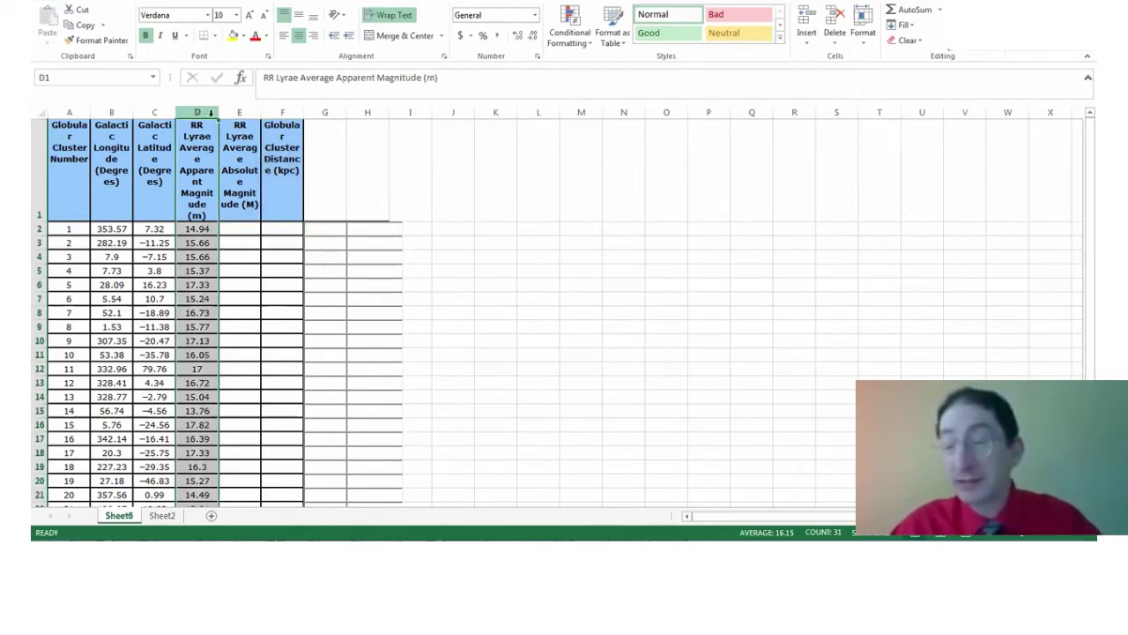
pyautogui.click(241, 111)
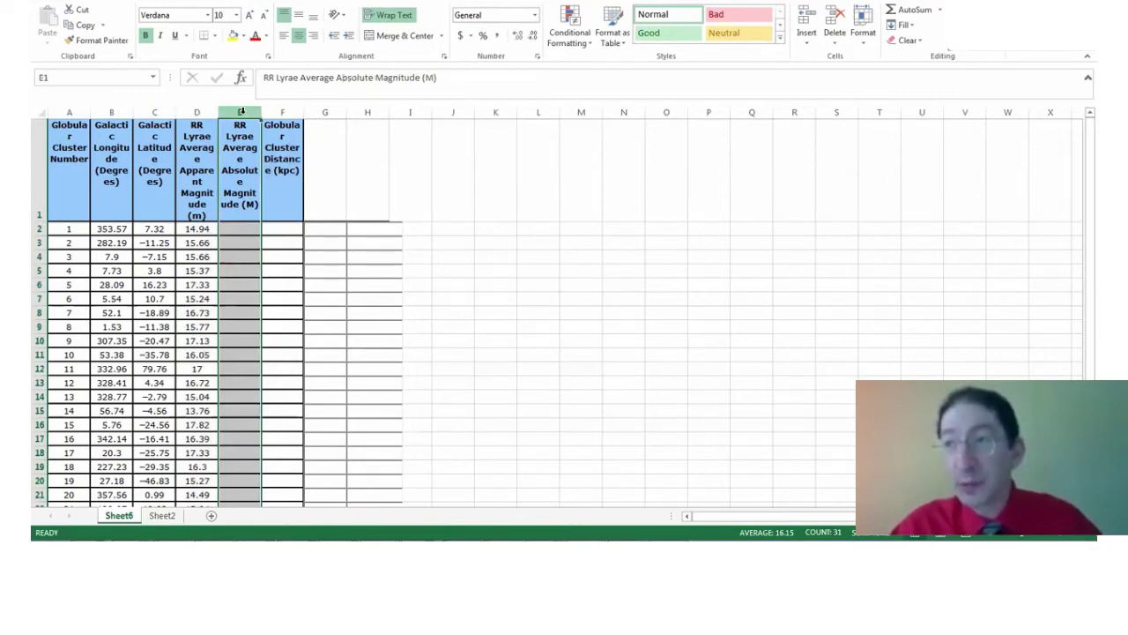
pyautogui.moveTo(257, 112); pyautogui.dragTo(282, 112)
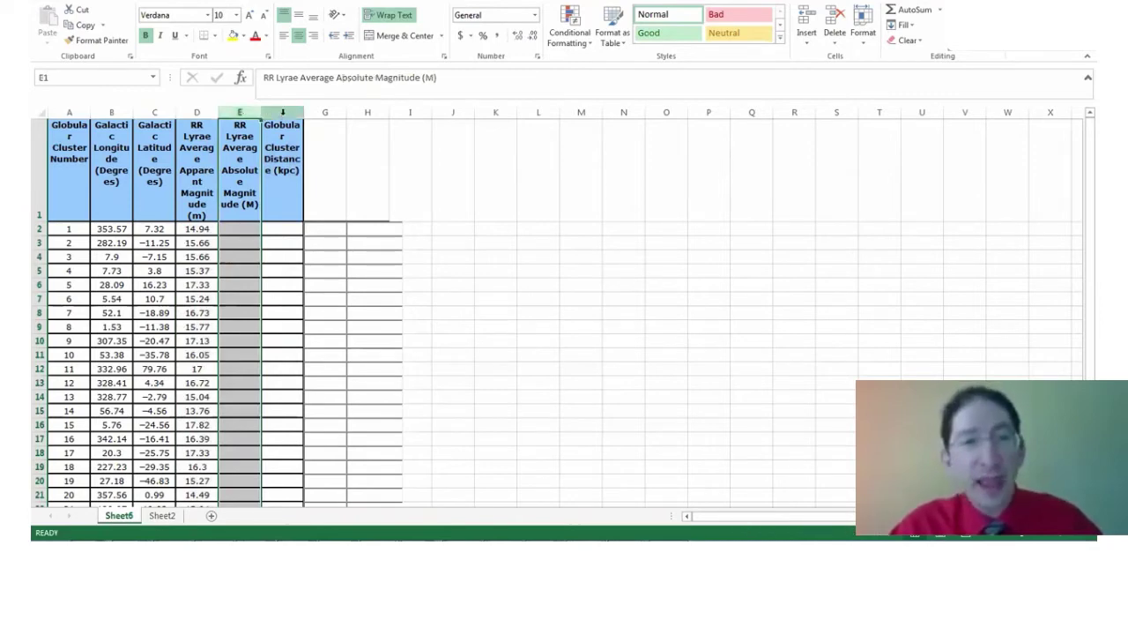
pyautogui.click(282, 112)
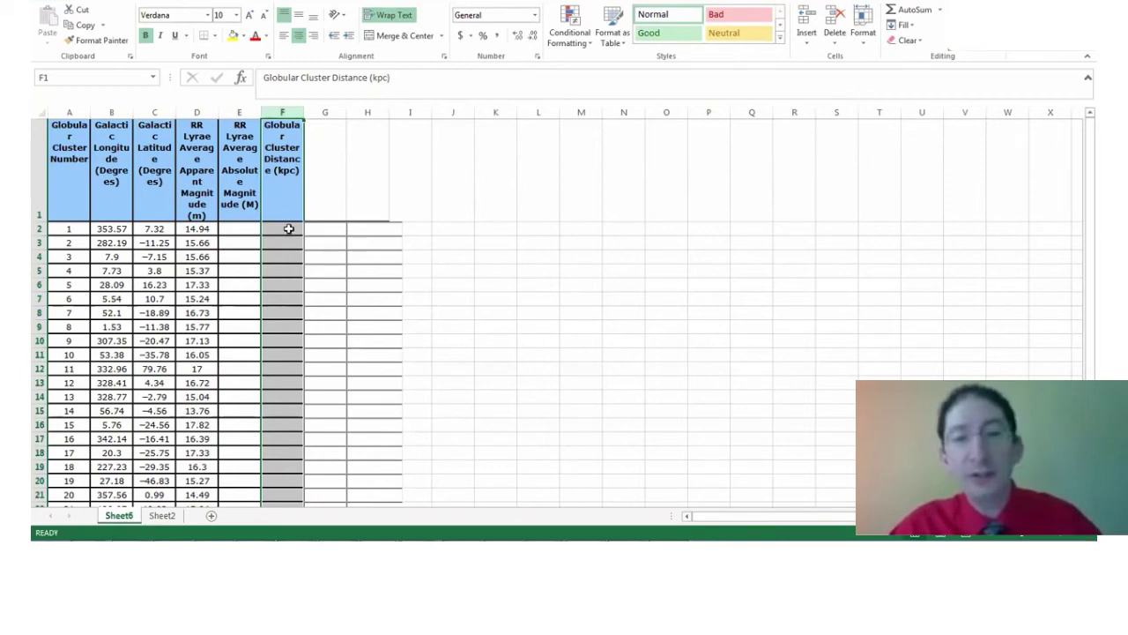
pyautogui.click(282, 228)
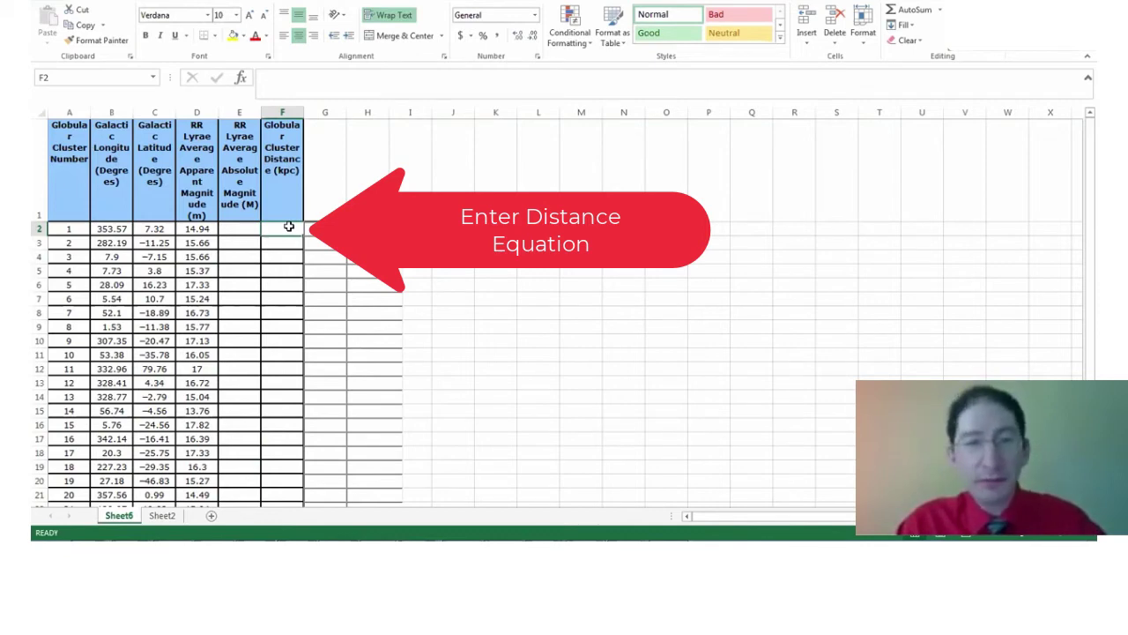
# - Enter =0.01*1.585^(D2-E2) in F2, giving a distance of 9.737270668 for cluster 1
pyautogui.write('=0.01*1')
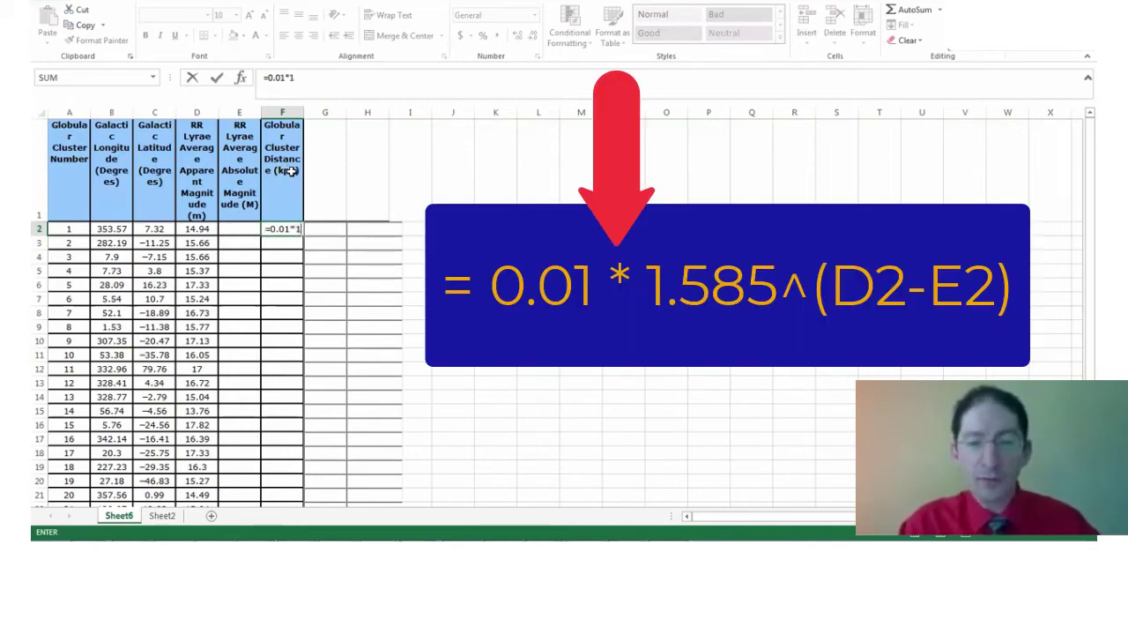
pyautogui.write('.585')
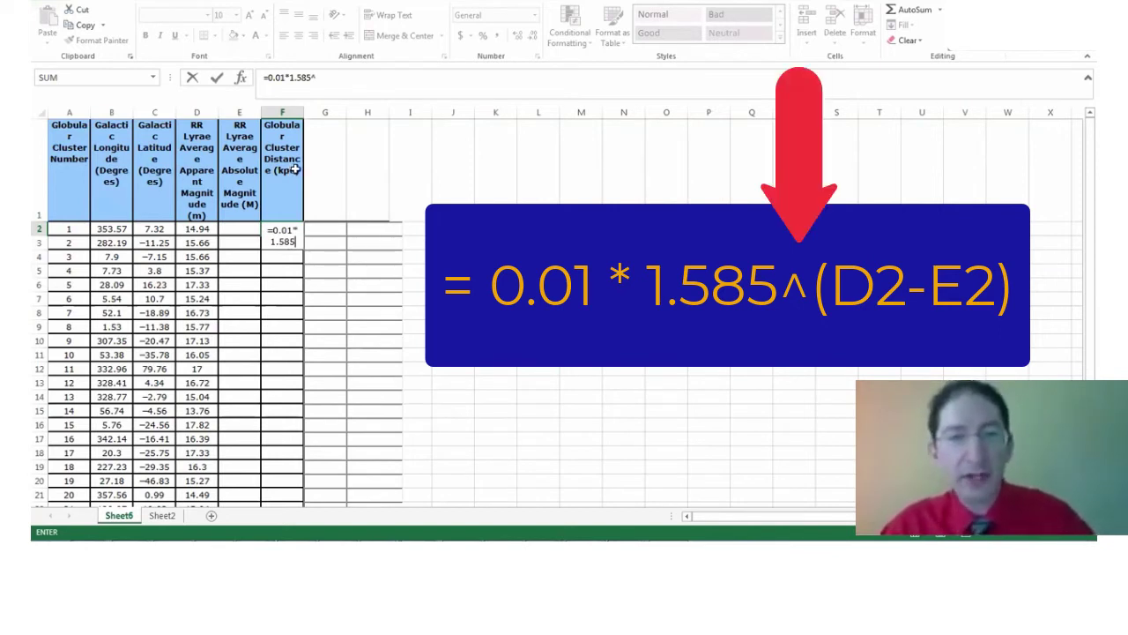
pyautogui.write('^')
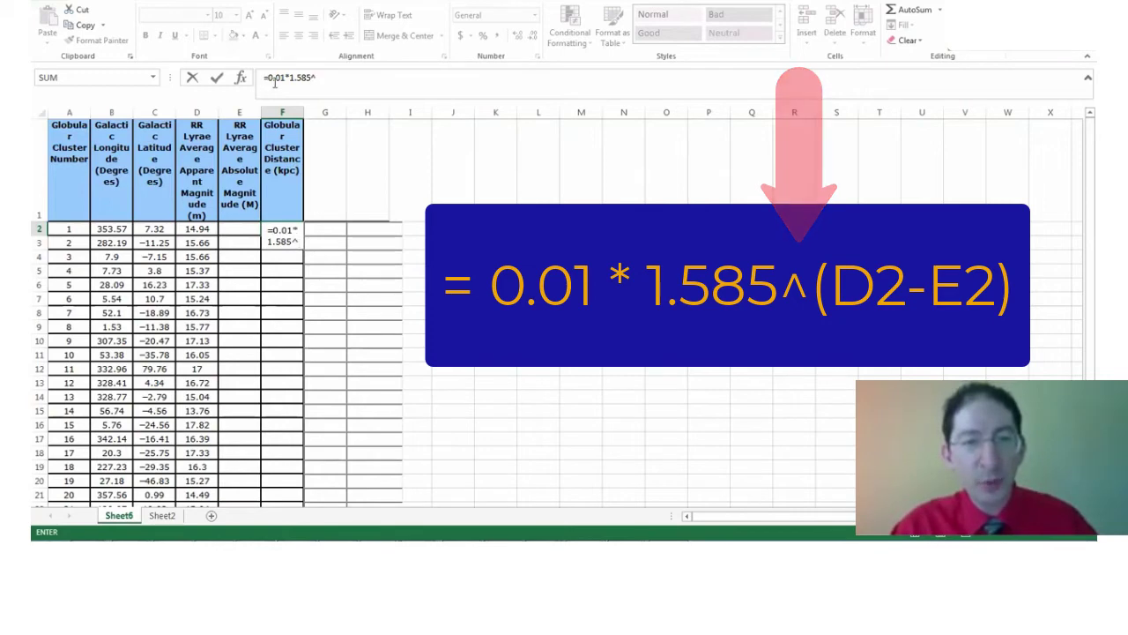
pyautogui.click(325, 79)
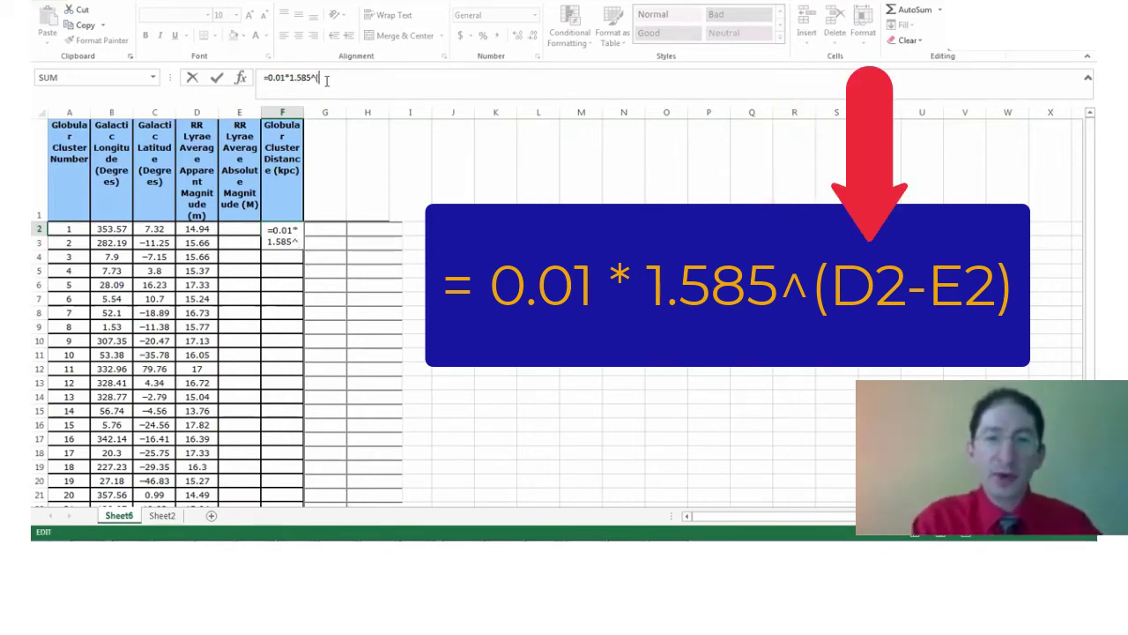
pyautogui.write('(')
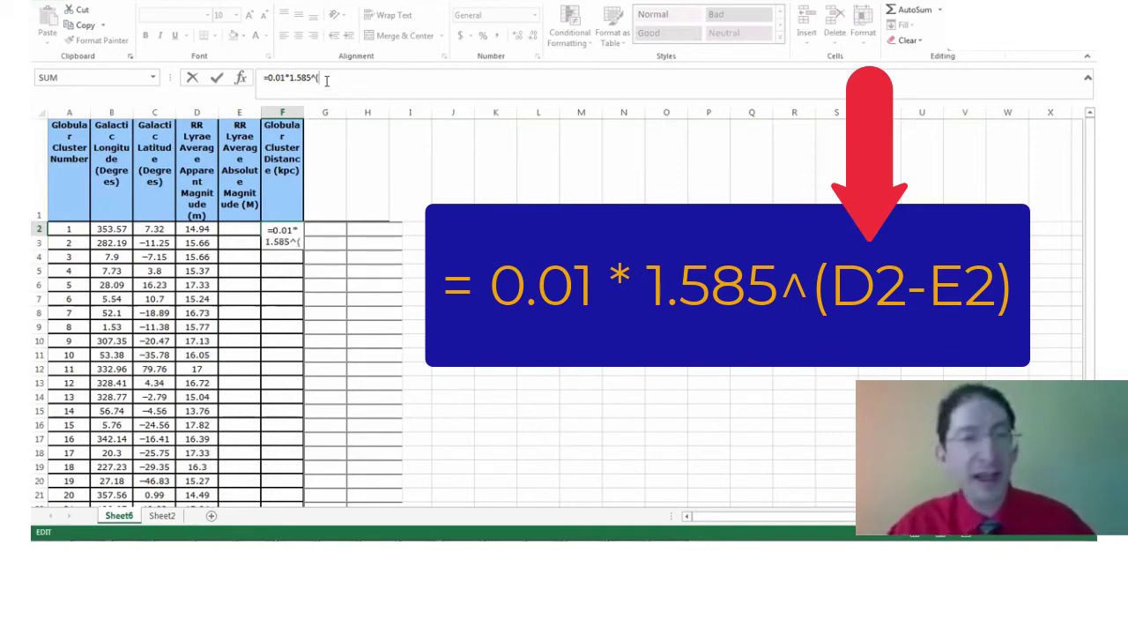
pyautogui.click(203, 230)
pyautogui.write('-')
pyautogui.click(235, 229)
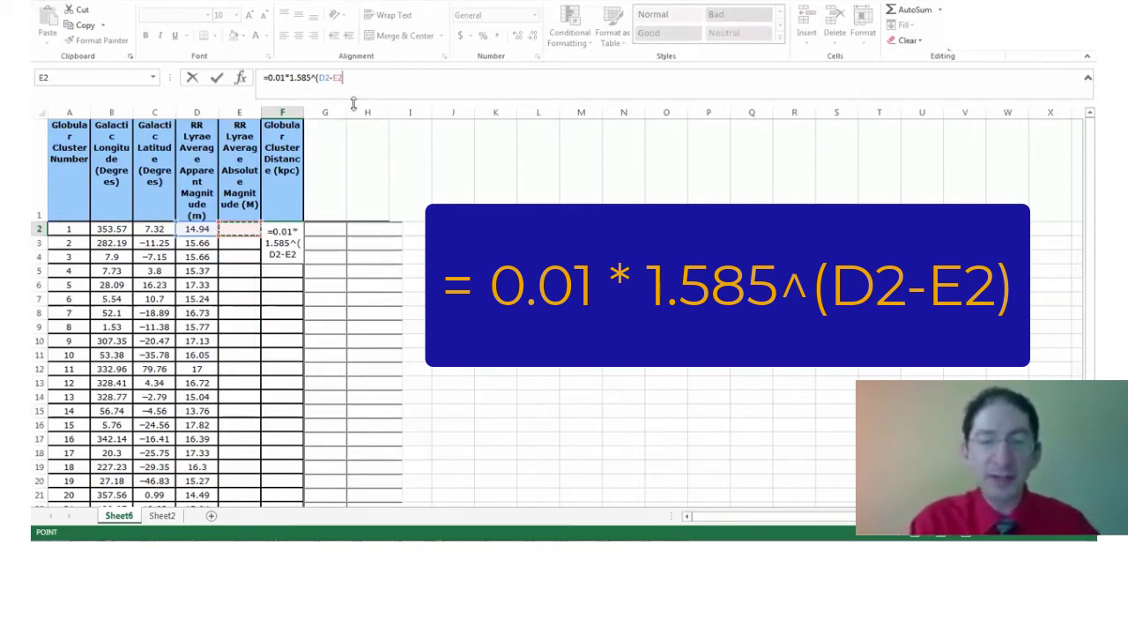
pyautogui.write(')')
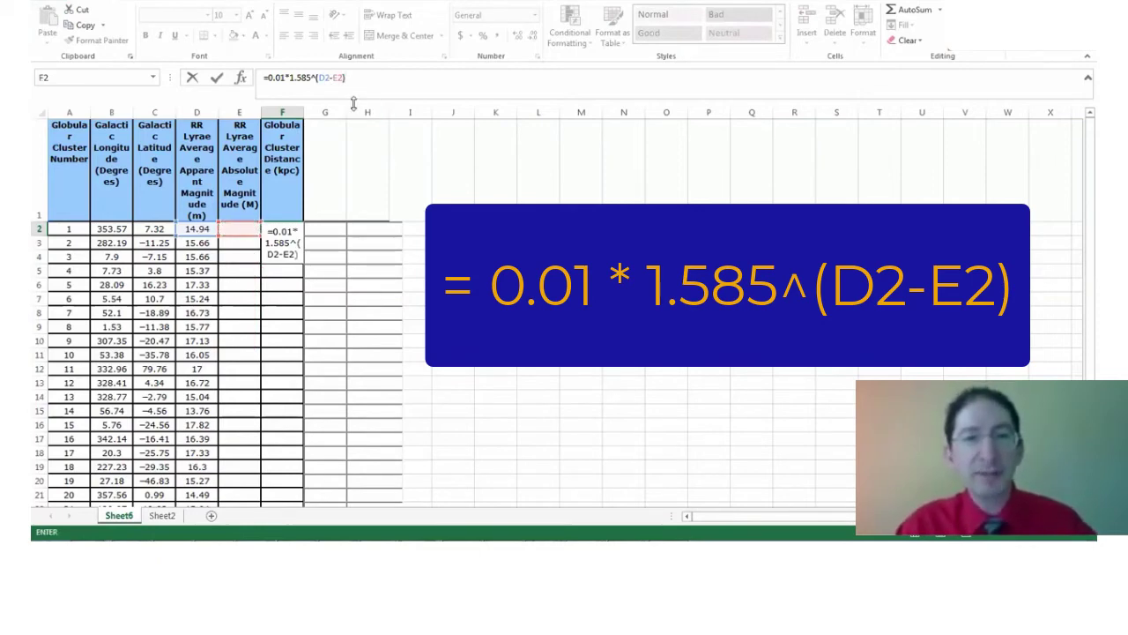
pyautogui.press('Return')
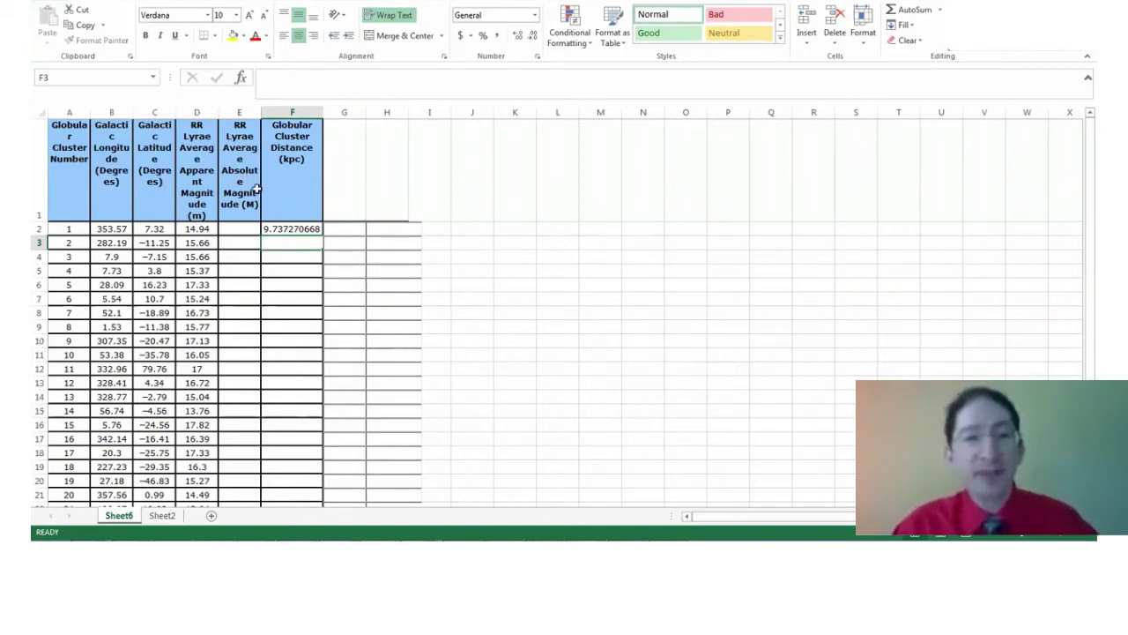
pyautogui.click(237, 229)
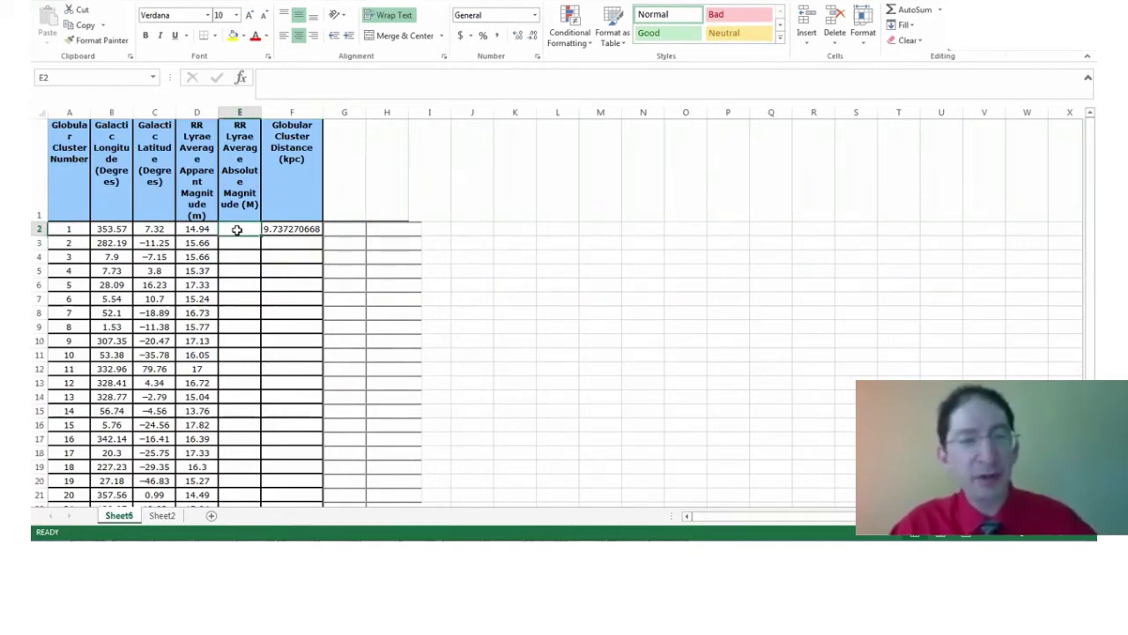
pyautogui.write('1')
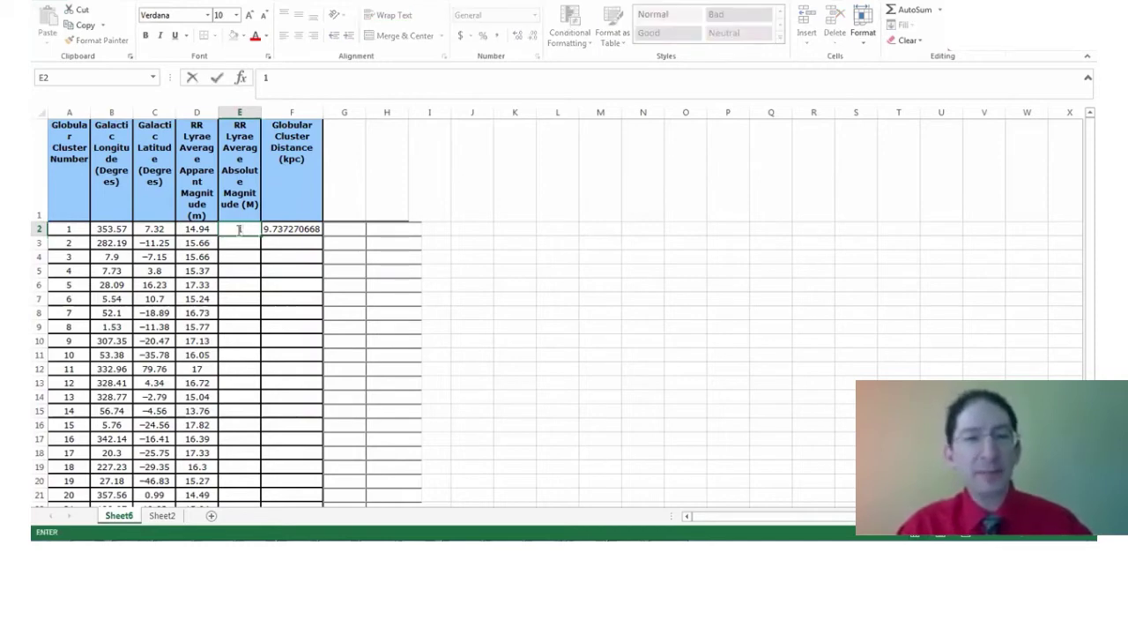
pyautogui.press('Return')
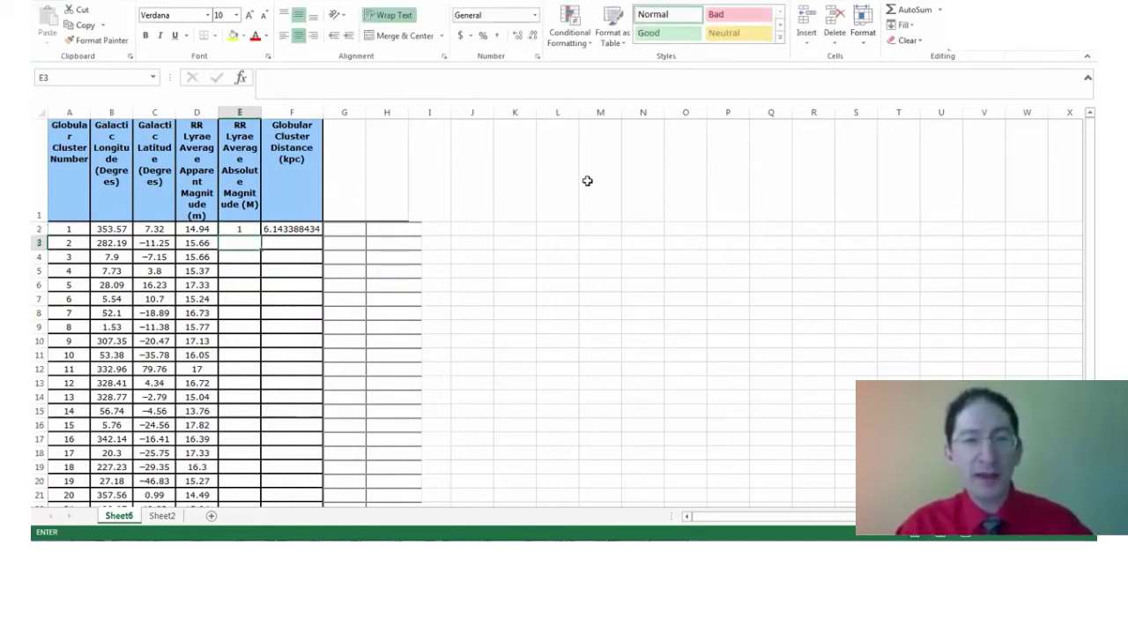
pyautogui.click(240, 228)
pyautogui.write('2')
pyautogui.press('Return')
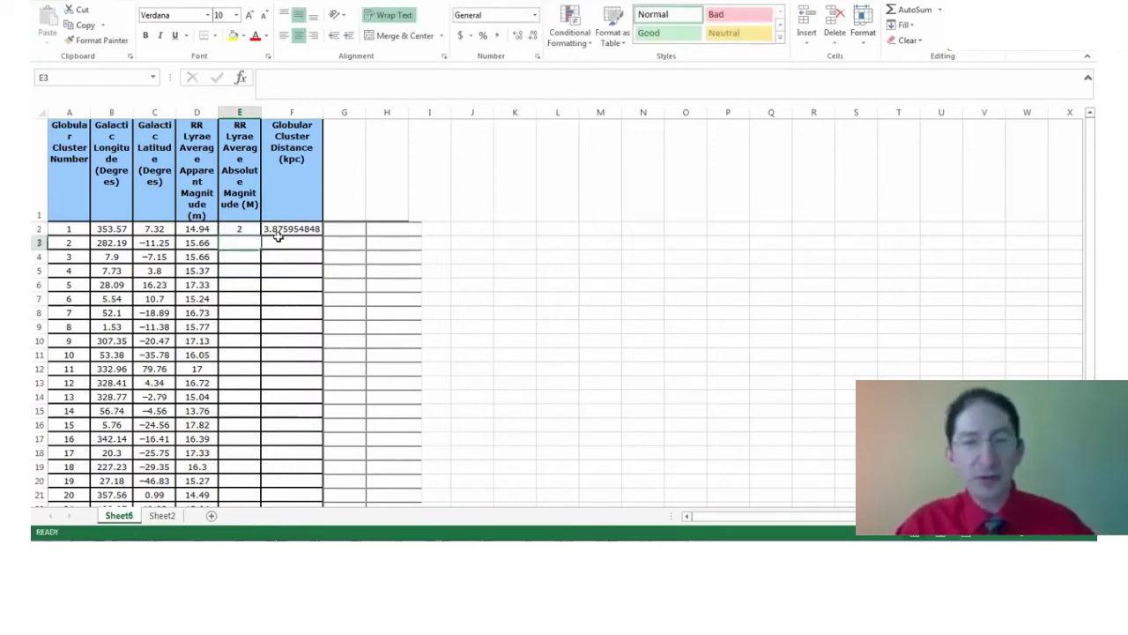
pyautogui.click(240, 228)
pyautogui.write('-1')
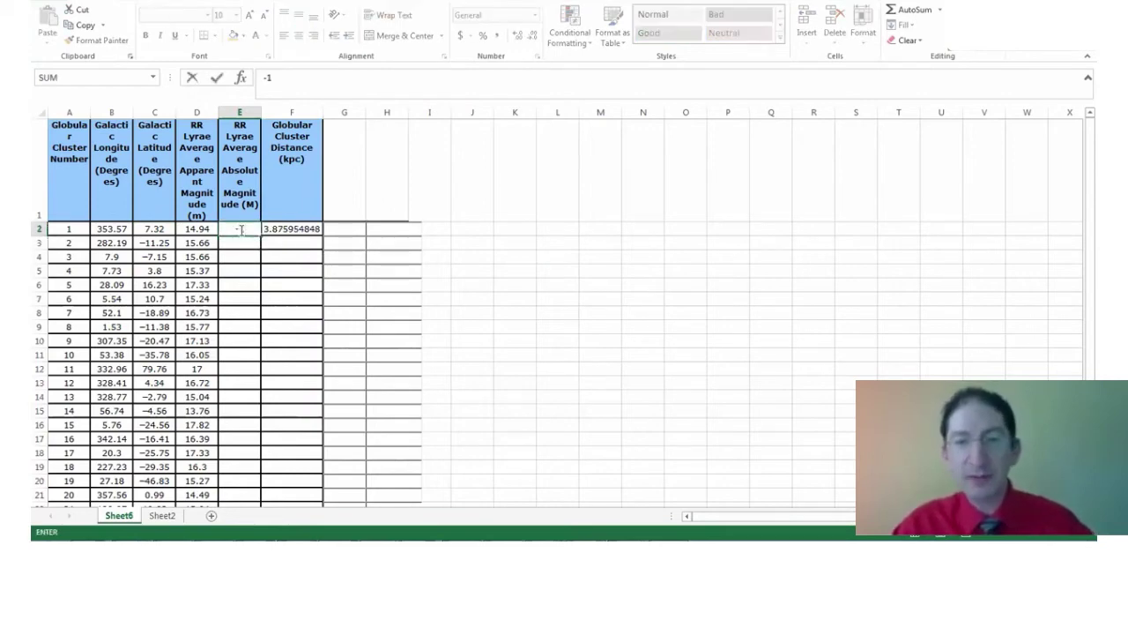
pyautogui.press('Return')
pyautogui.click(248, 228)
pyautogui.press('Delete')
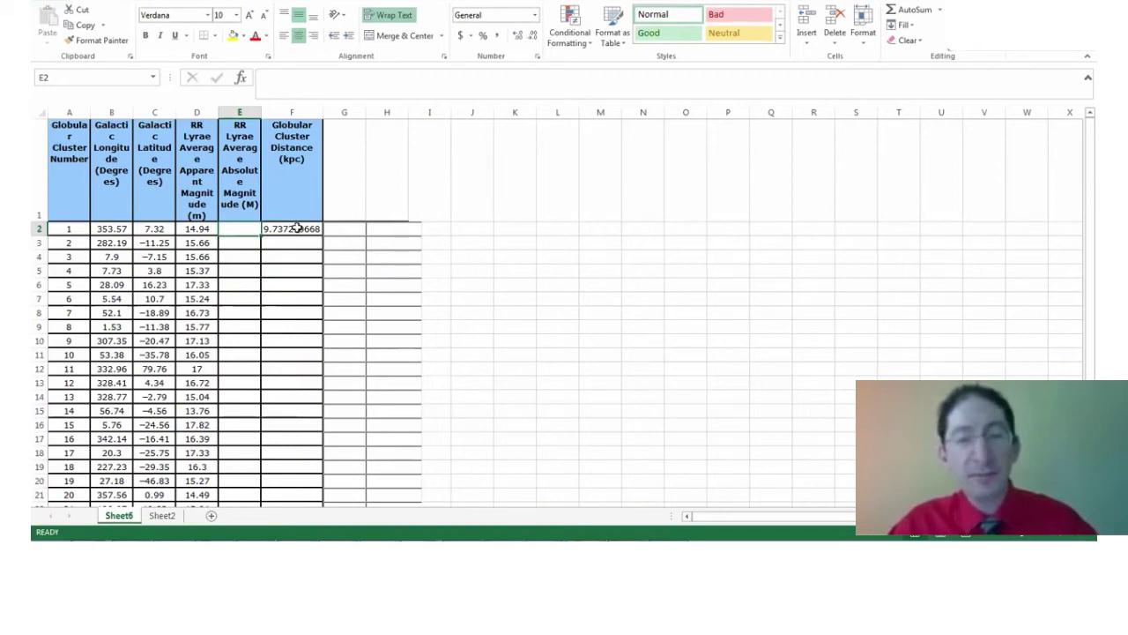
pyautogui.click(294, 230)
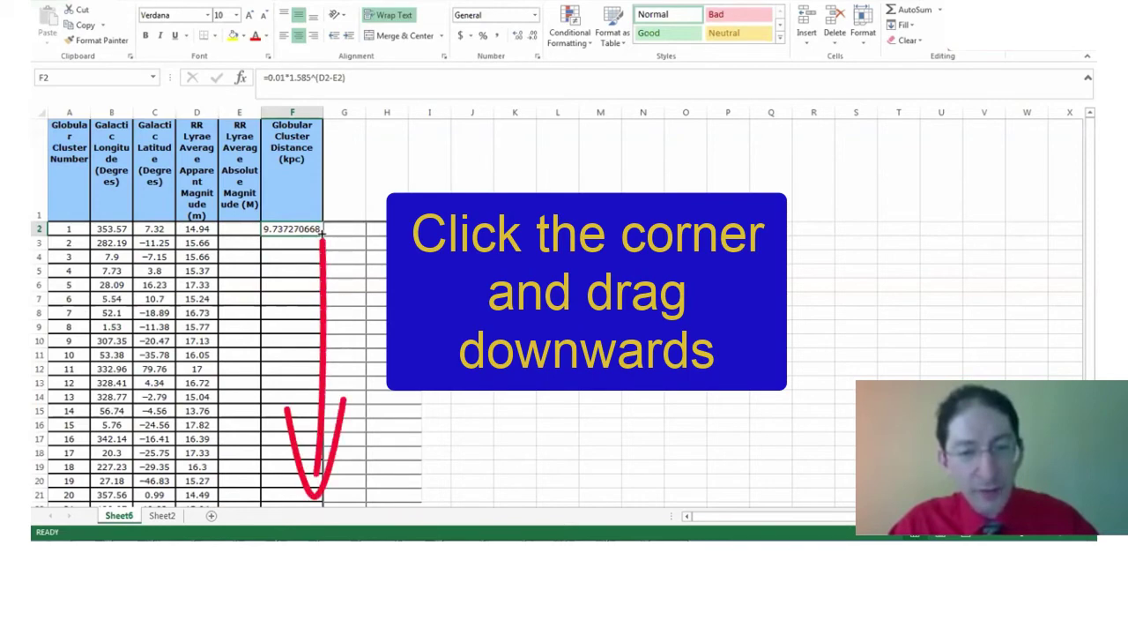
# - Fill the F2 distance formula down column F through F31
pyautogui.moveTo(324, 235); pyautogui.dragTo(338, 535)
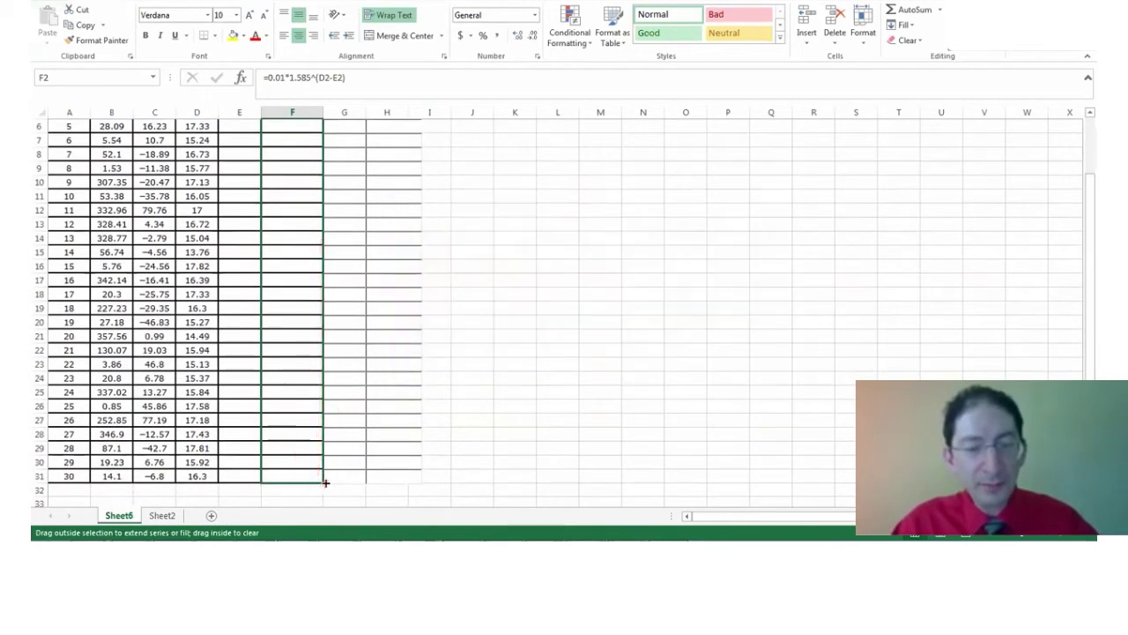
pyautogui.moveTo(338, 536); pyautogui.dragTo(322, 489)
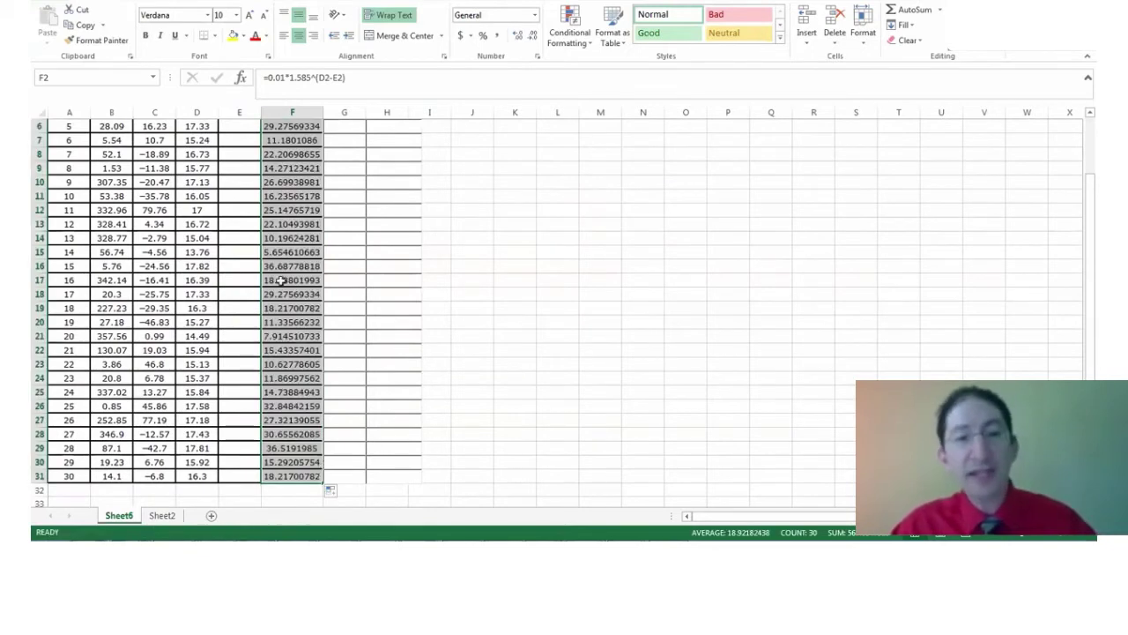
pyautogui.scroll(1, 299, 269)
pyautogui.scroll(1, 300, 269)
# - Check the copied formulas in F2–F4 against their magnitude cells in columns D and E
pyautogui.click(296, 229)
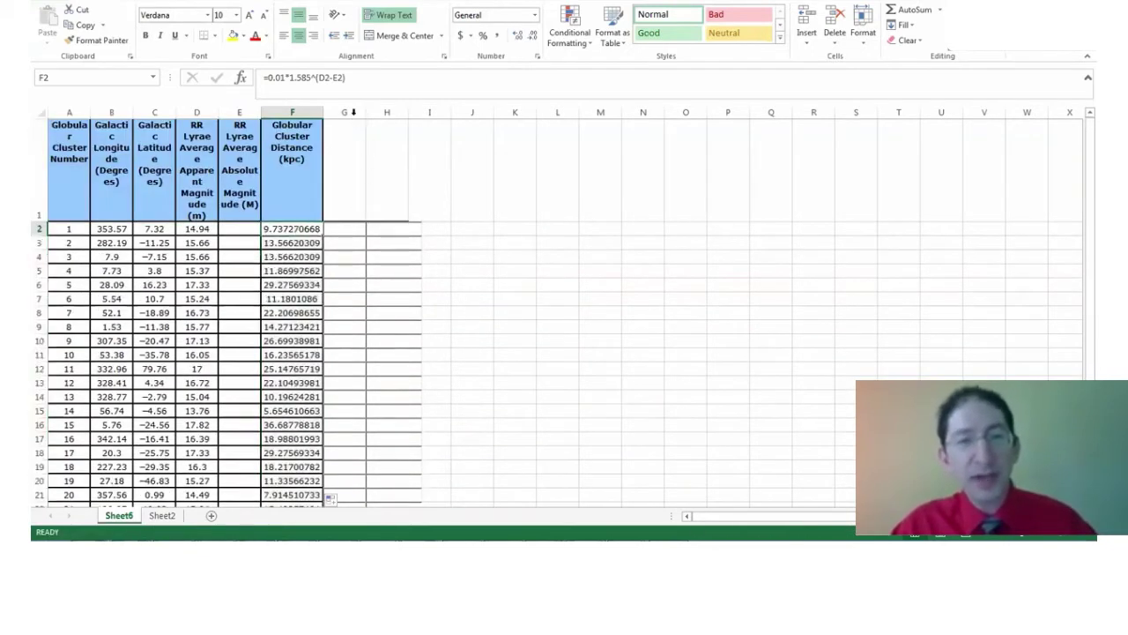
pyautogui.click(213, 228)
pyautogui.click(239, 227)
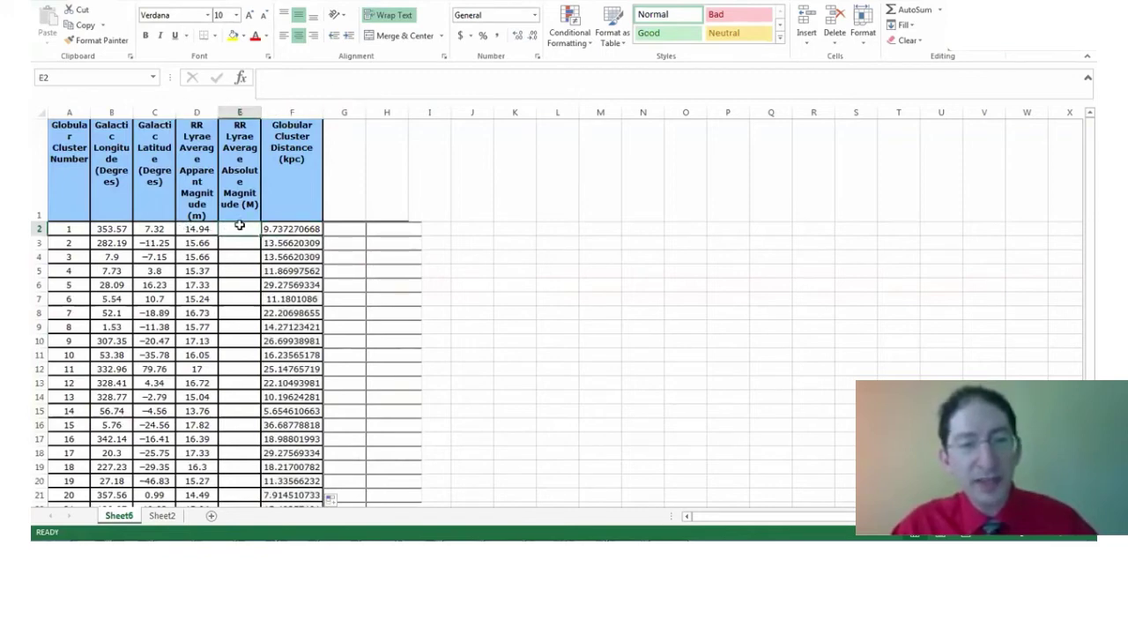
pyautogui.click(280, 247)
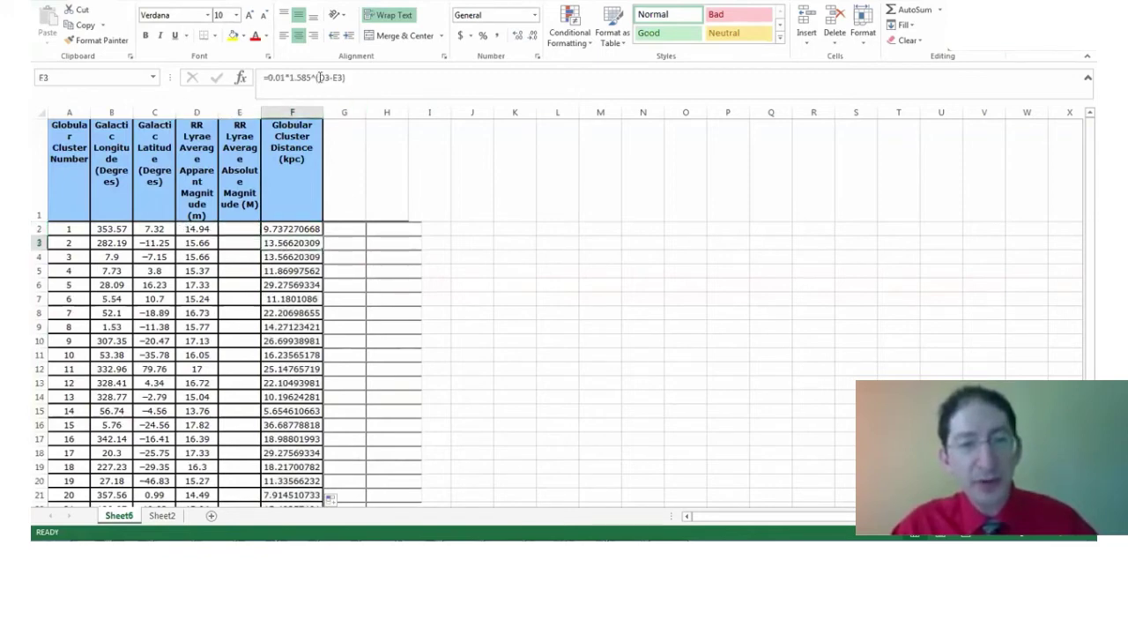
pyautogui.click(188, 244)
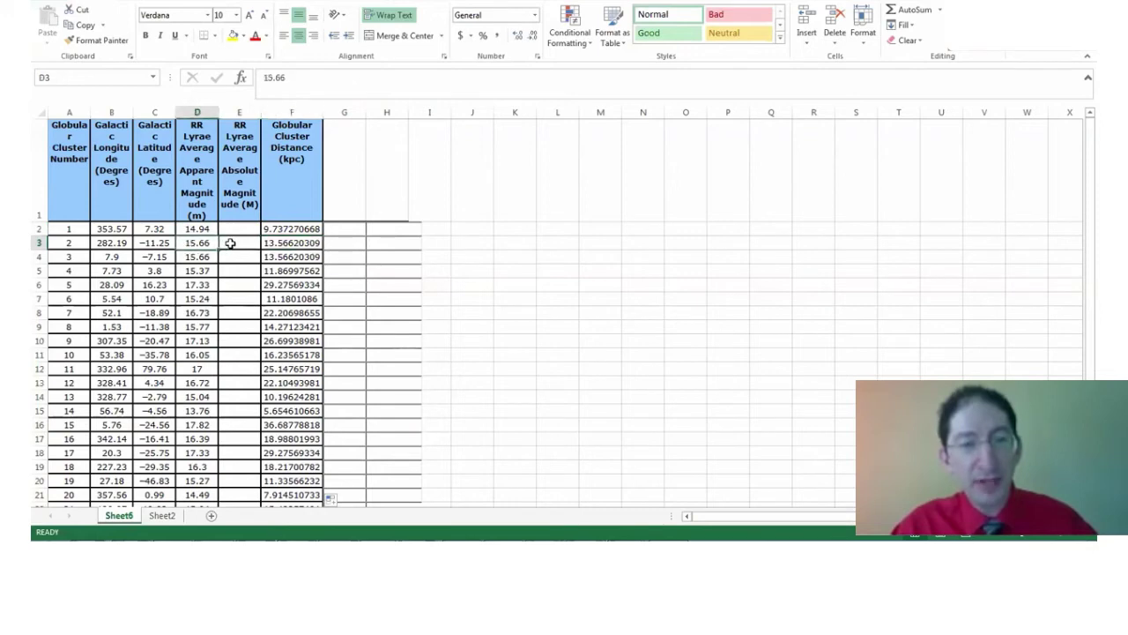
pyautogui.click(230, 243)
pyautogui.click(268, 255)
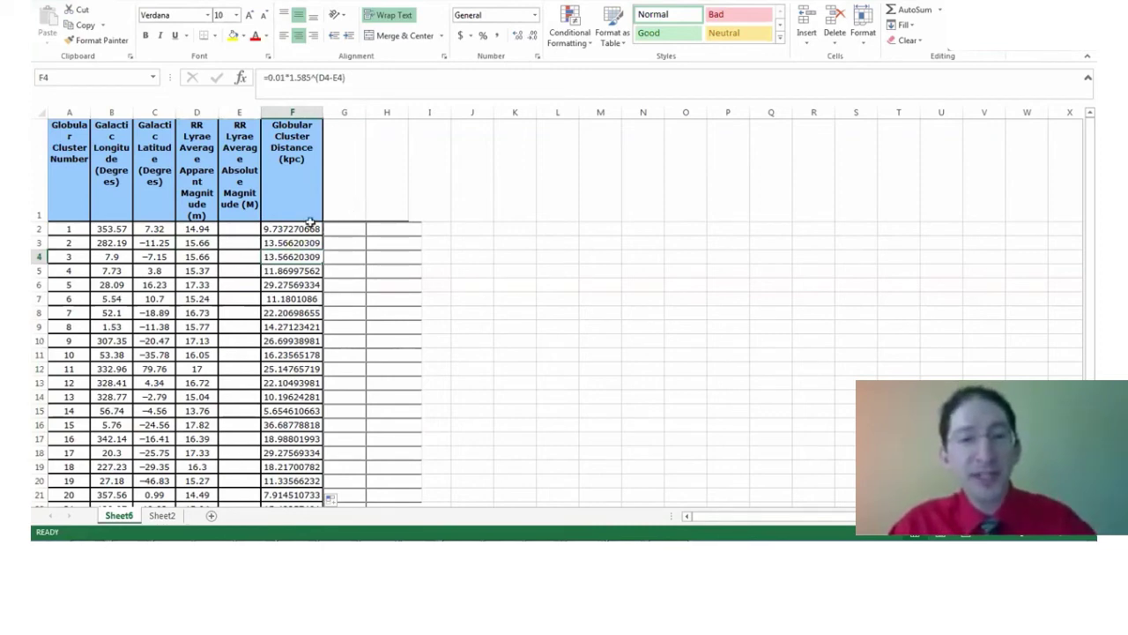
pyautogui.click(242, 227)
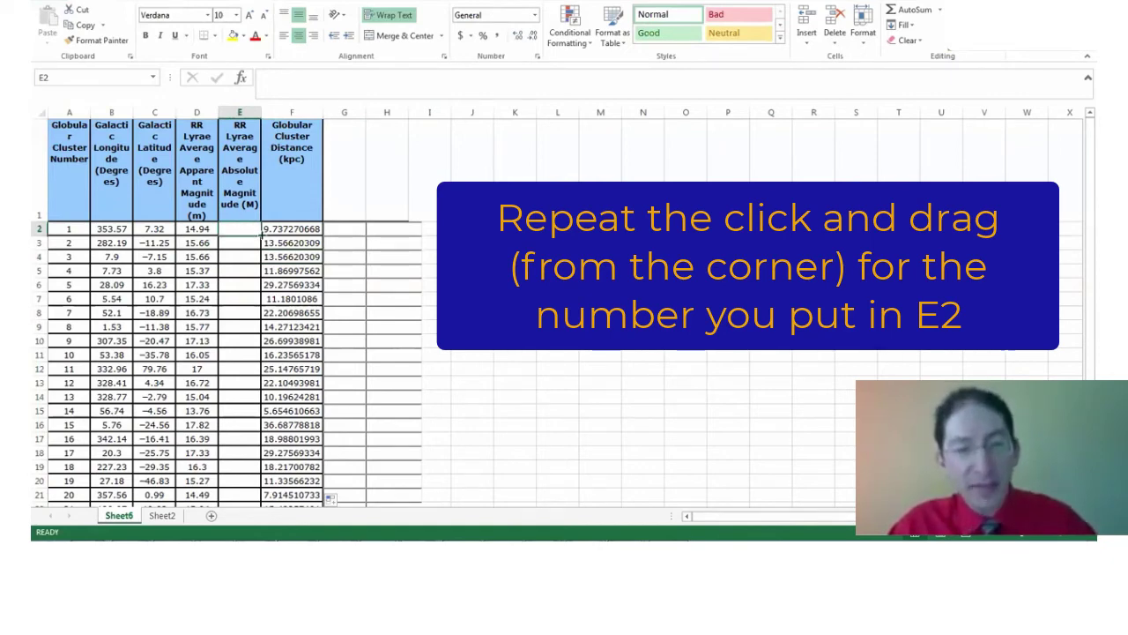
pyautogui.moveTo(260, 233); pyautogui.dragTo(260, 398)
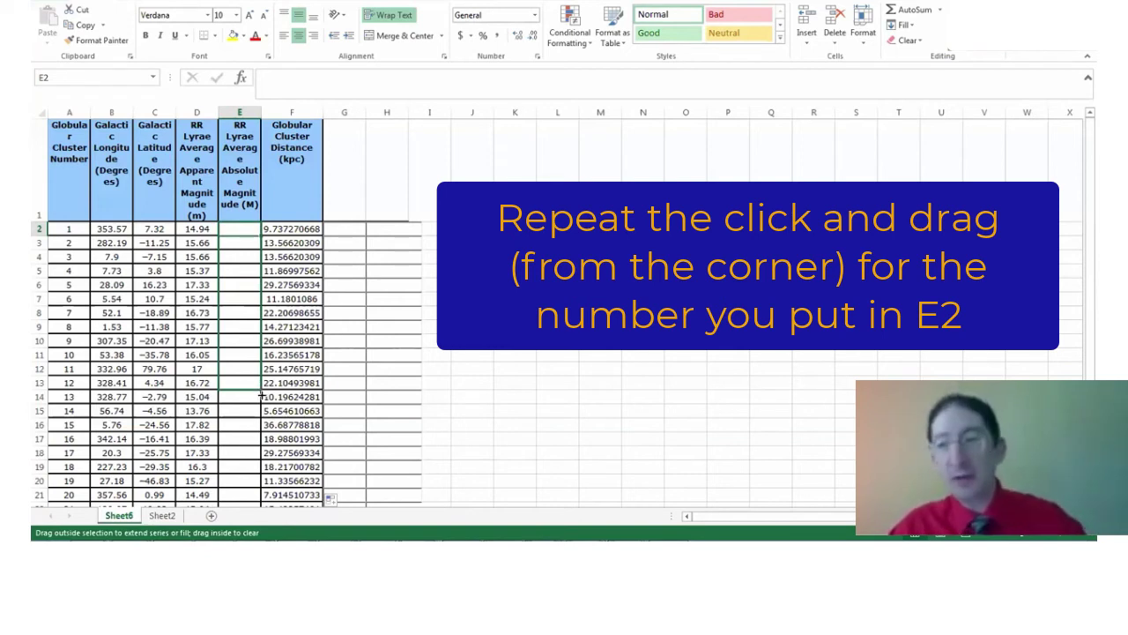
pyautogui.moveTo(261, 399); pyautogui.dragTo(253, 399)
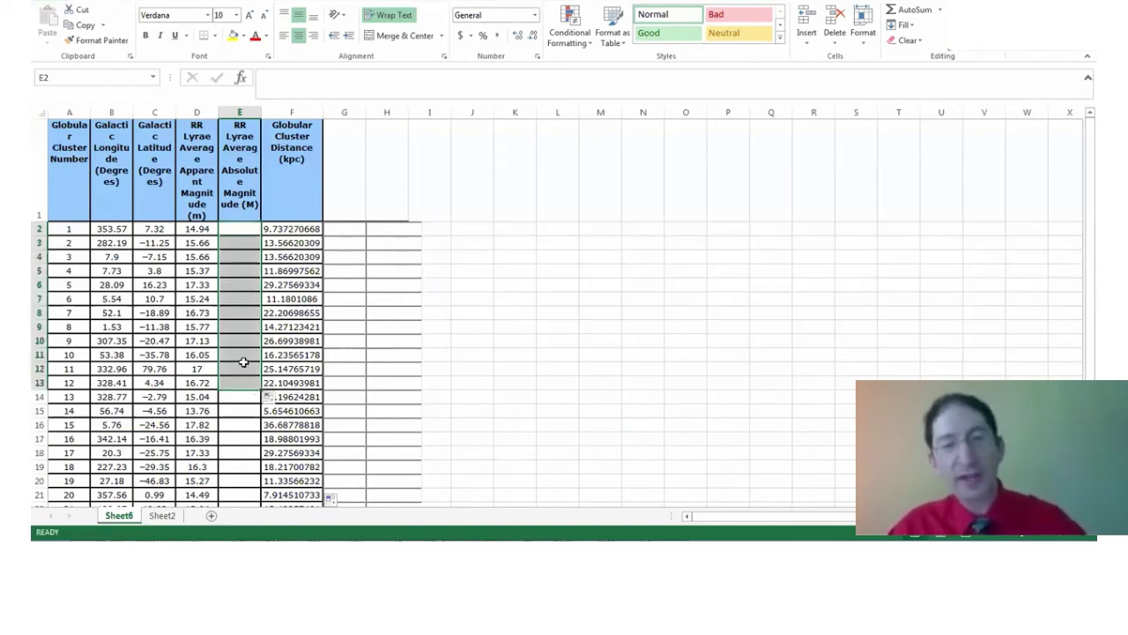
pyautogui.click(244, 357)
pyautogui.moveTo(288, 230); pyautogui.dragTo(291, 347)
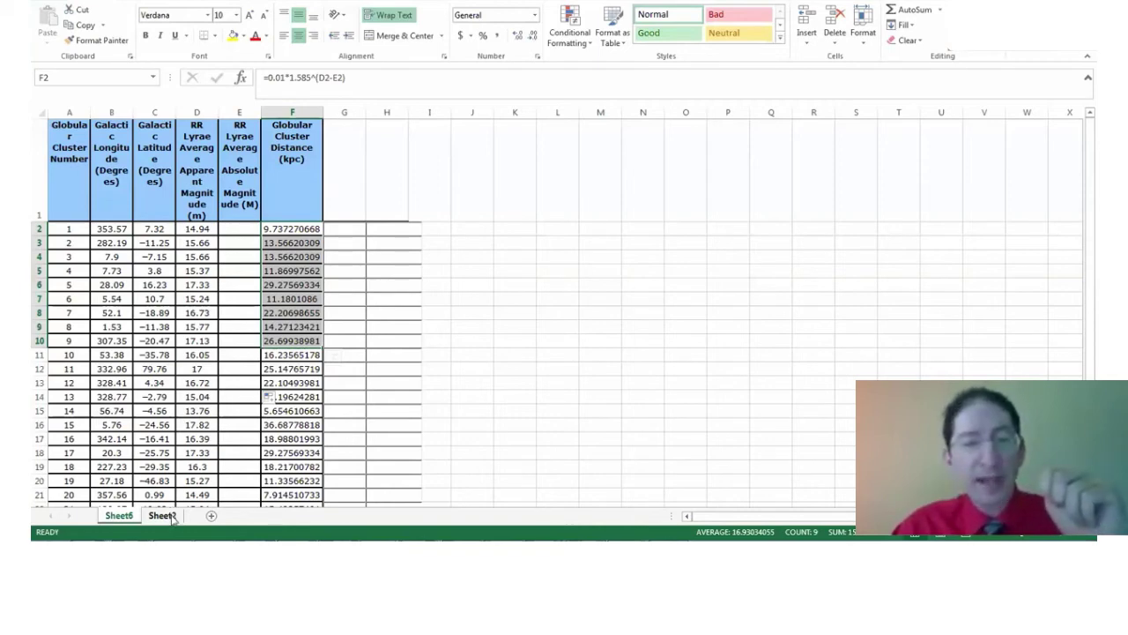
# - On Sheet2, widen column B so the Successfully Observed? header fits on one line
pyautogui.click(162, 516)
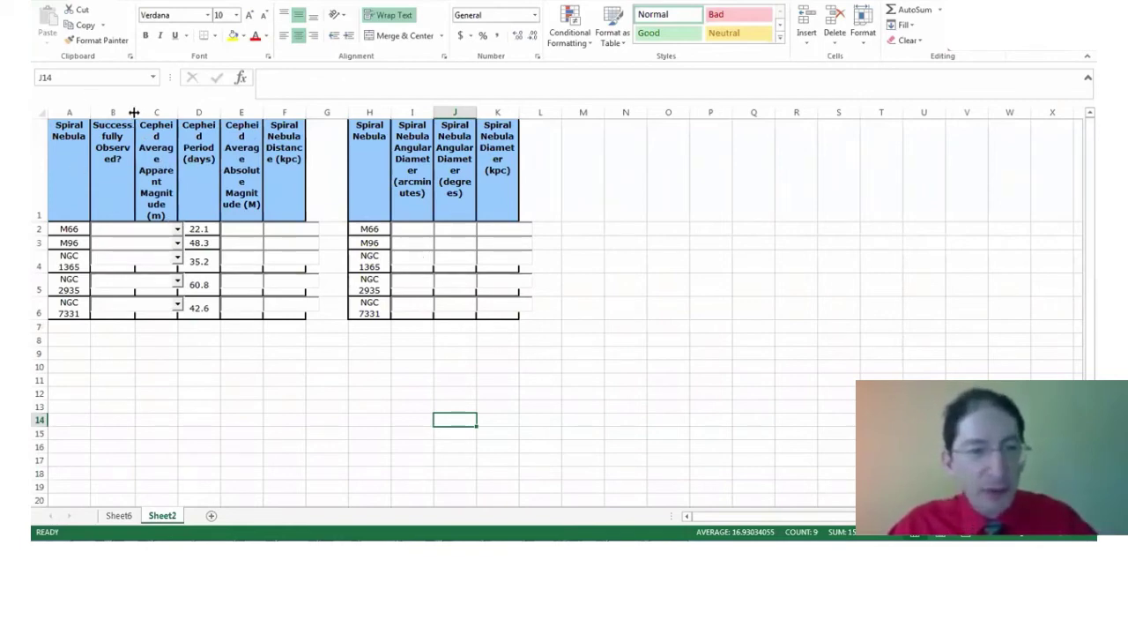
pyautogui.moveTo(134, 112); pyautogui.dragTo(188, 113)
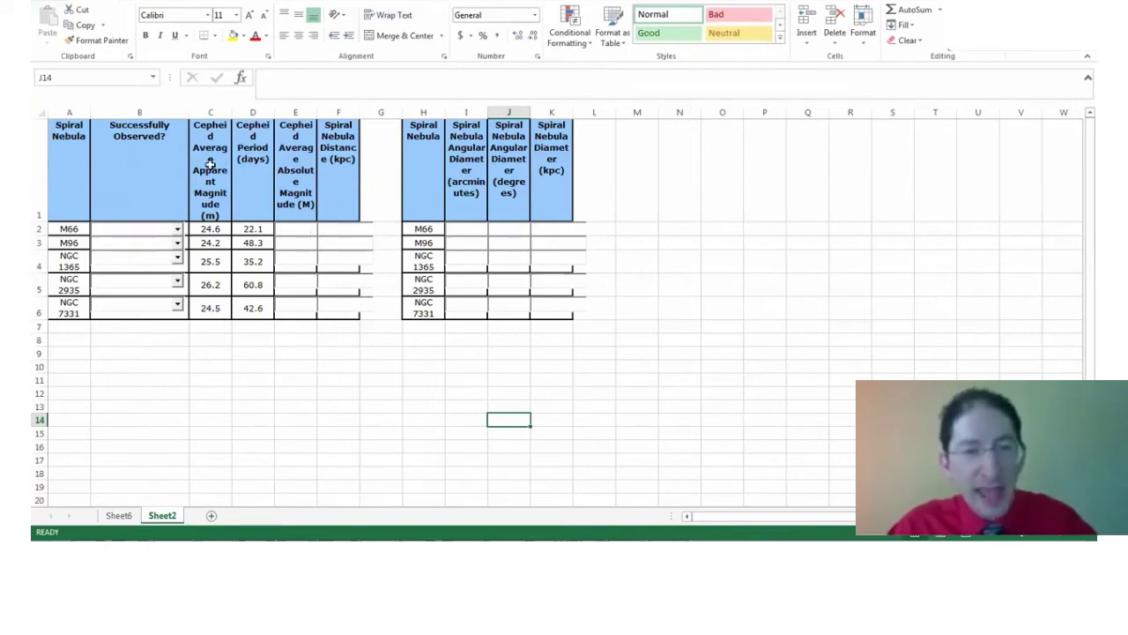
pyautogui.click(212, 229)
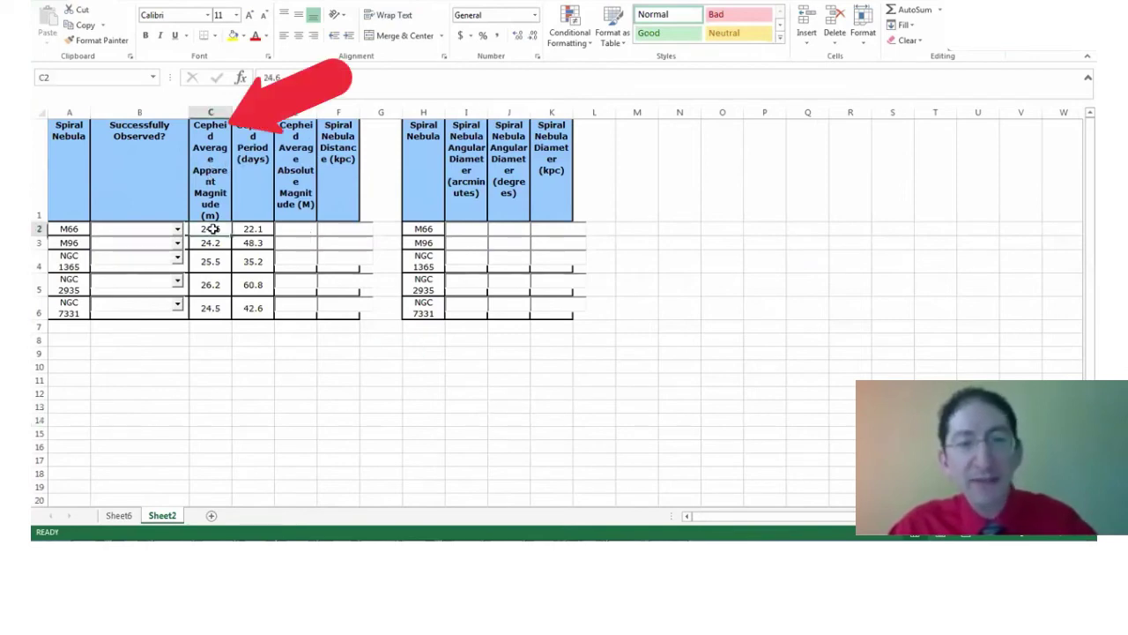
# - Review the nebula names in column A and M66's apparent magnitude and Cepheid period
pyautogui.click(70, 227)
pyautogui.click(69, 261)
pyautogui.click(69, 284)
pyautogui.click(68, 310)
pyautogui.click(211, 229)
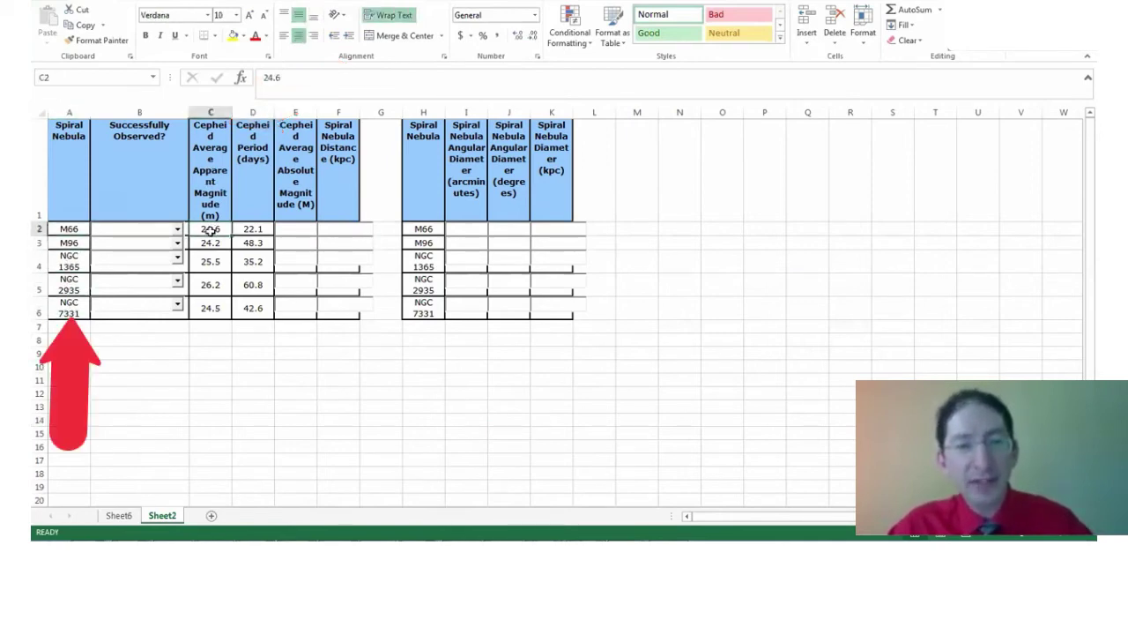
pyautogui.click(258, 230)
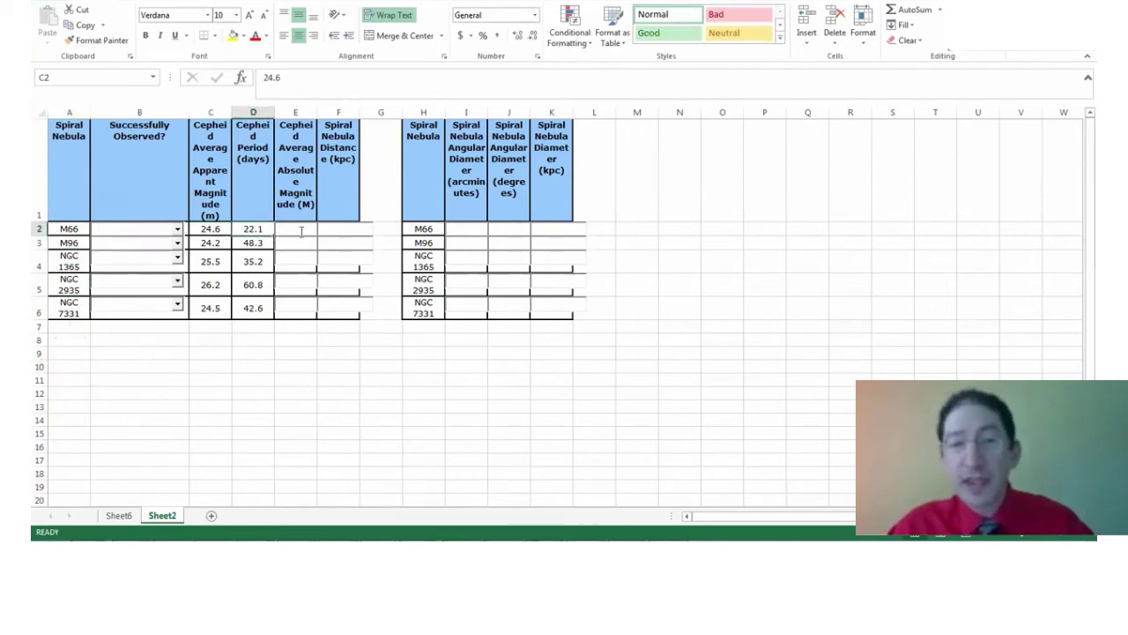
pyautogui.doubleClick(300, 229)
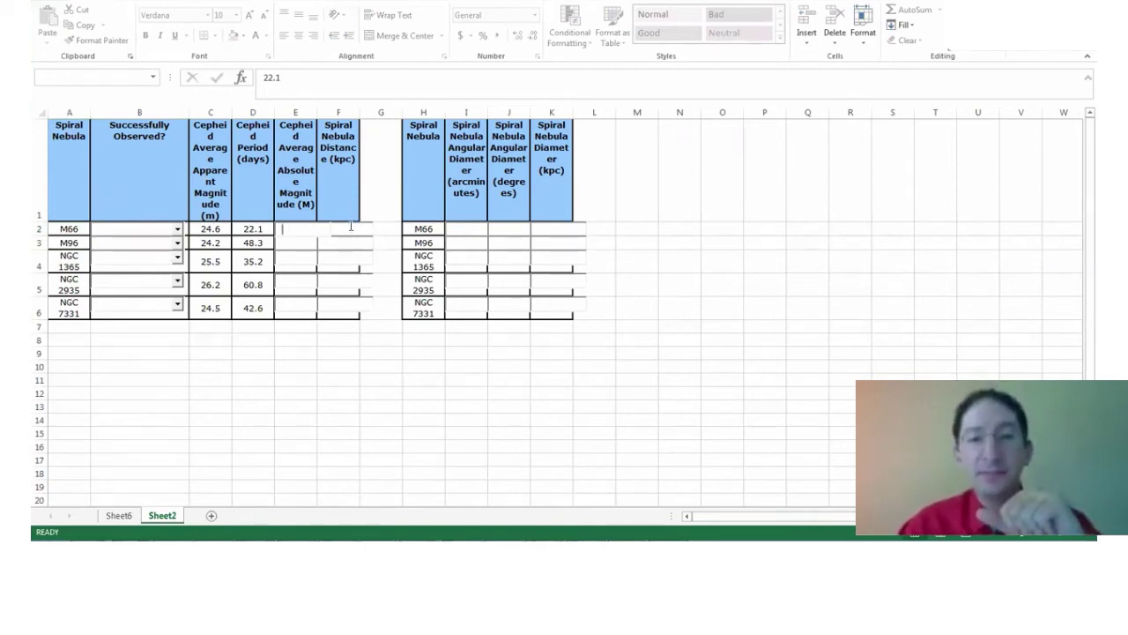
# - Insert two blank columns before column E, after Cepheid Period
pyautogui.click(293, 110)
pyautogui.rightClick(293, 110)
pyautogui.click(327, 206)
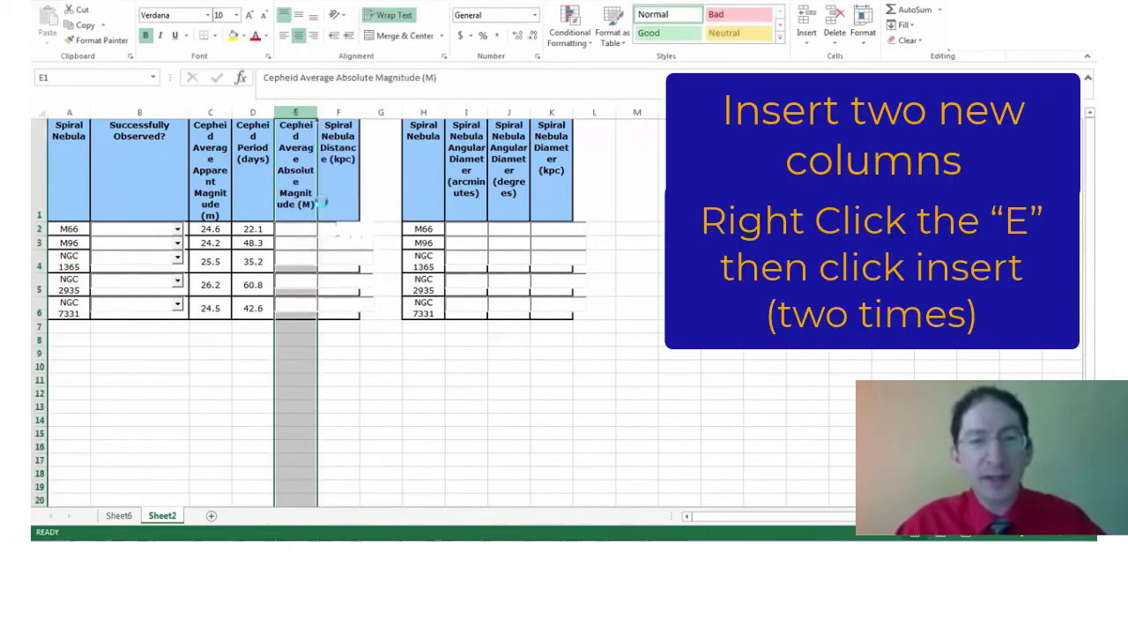
pyautogui.rightClick(298, 112)
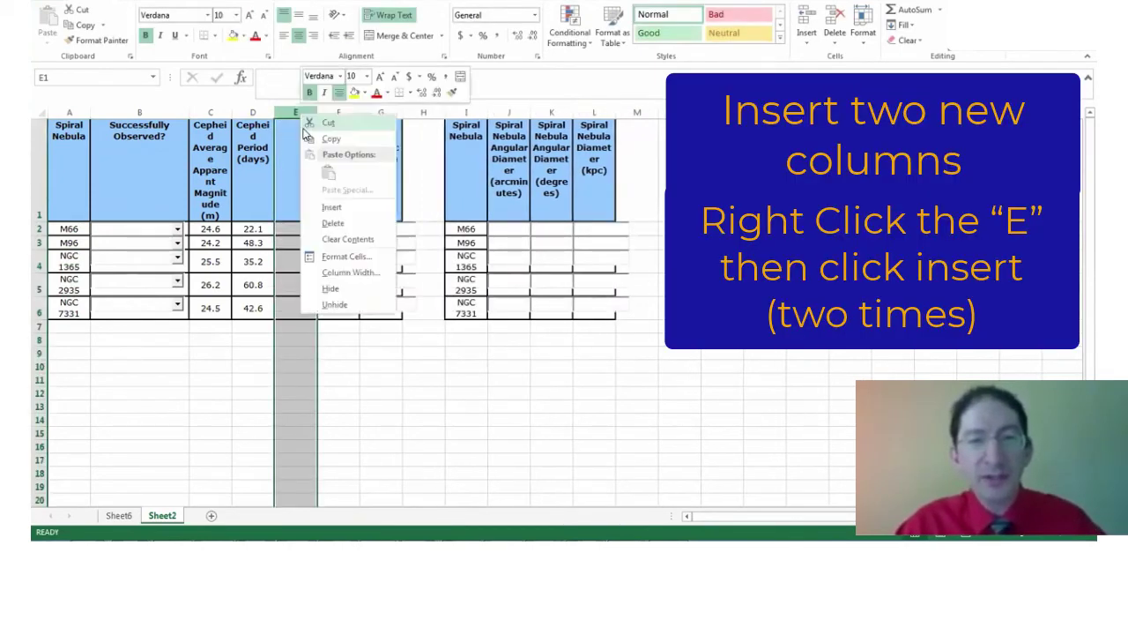
pyautogui.click(325, 205)
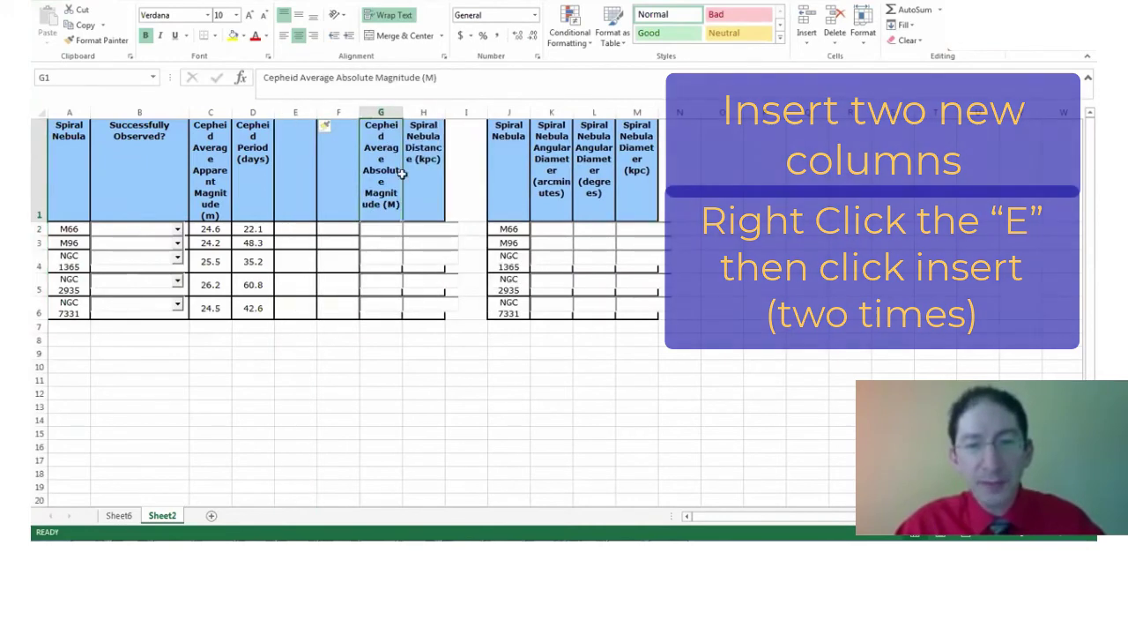
# - Move the absolute magnitude and nebula distance headers from G1:H1 back into E1:F1
pyautogui.hotkey('ctrl', 'c')
pyautogui.hotkey('ctrl', 'v')
pyautogui.moveTo(359, 163); pyautogui.dragTo(305, 158)
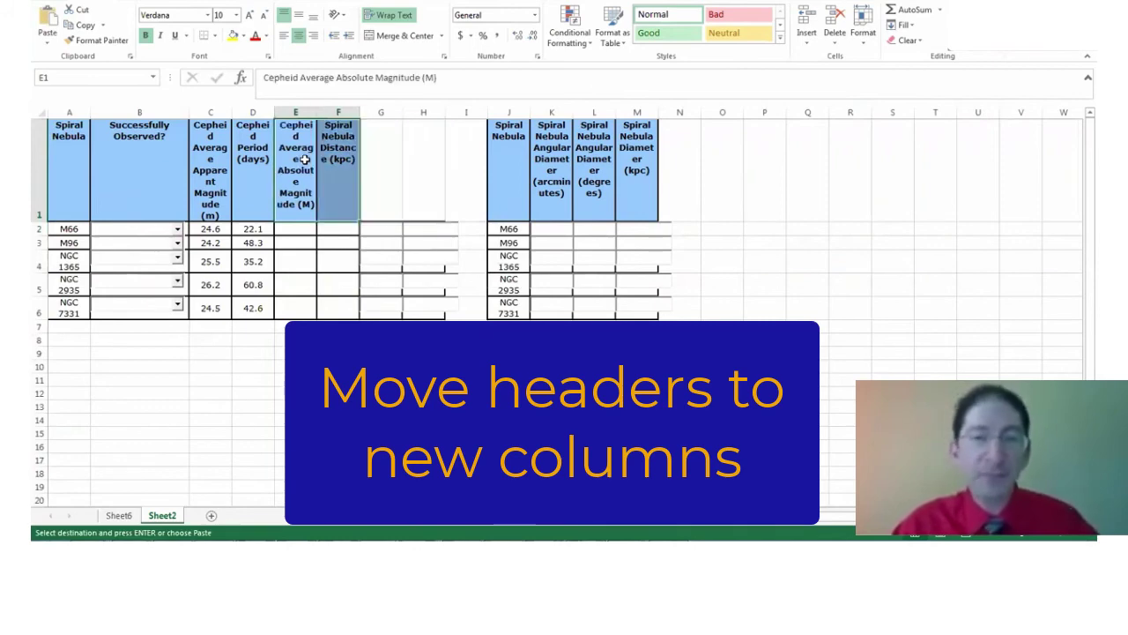
pyautogui.click(298, 230)
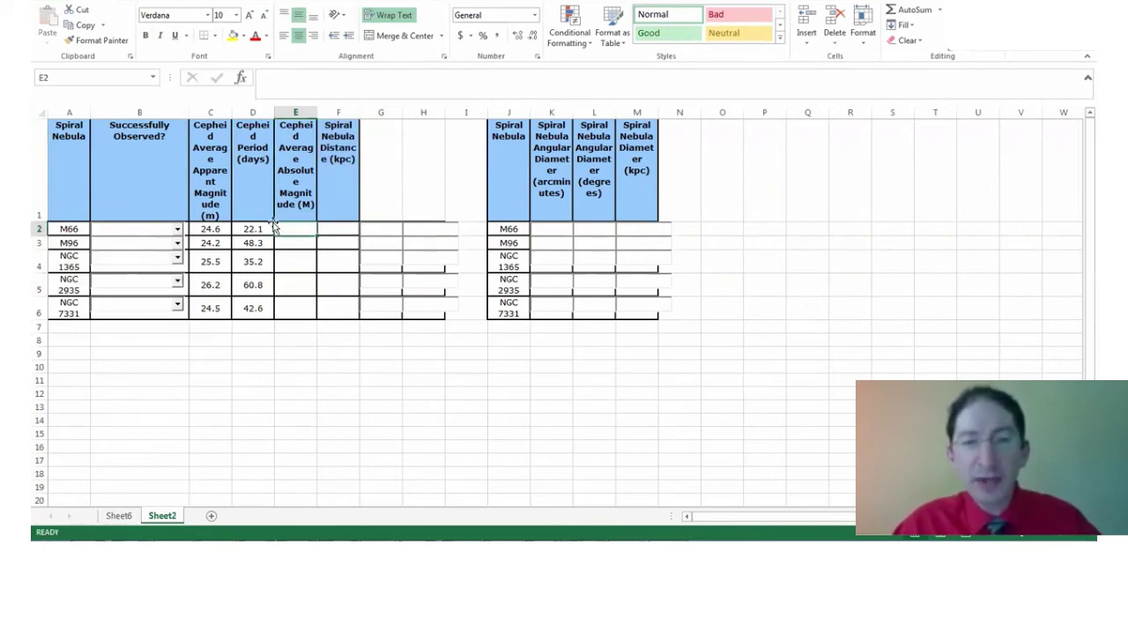
pyautogui.click(254, 228)
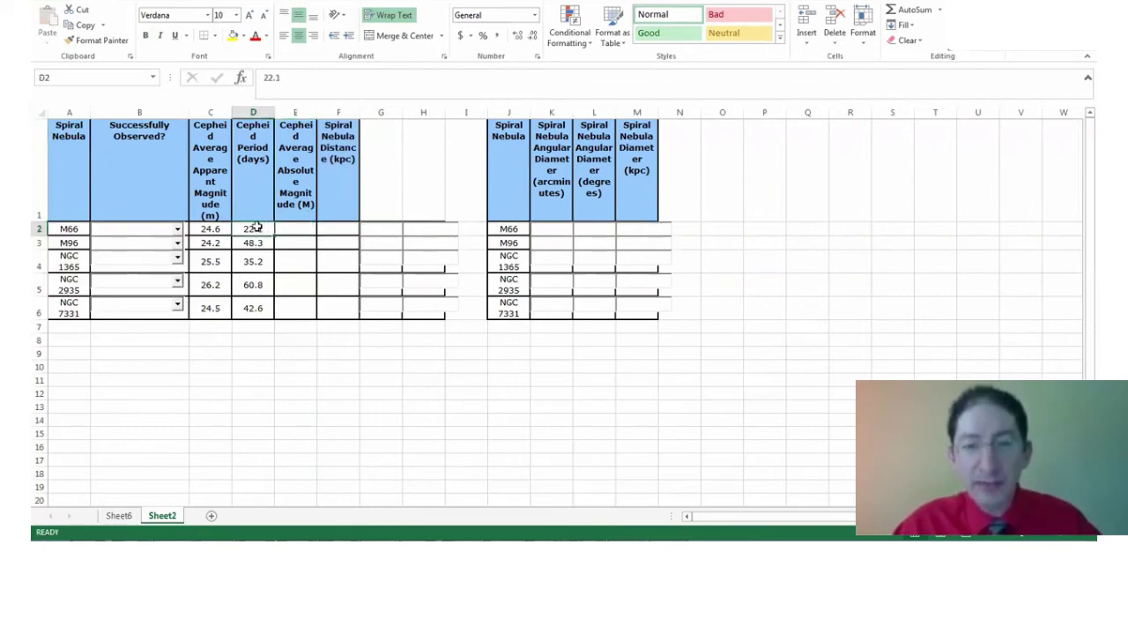
pyautogui.click(341, 228)
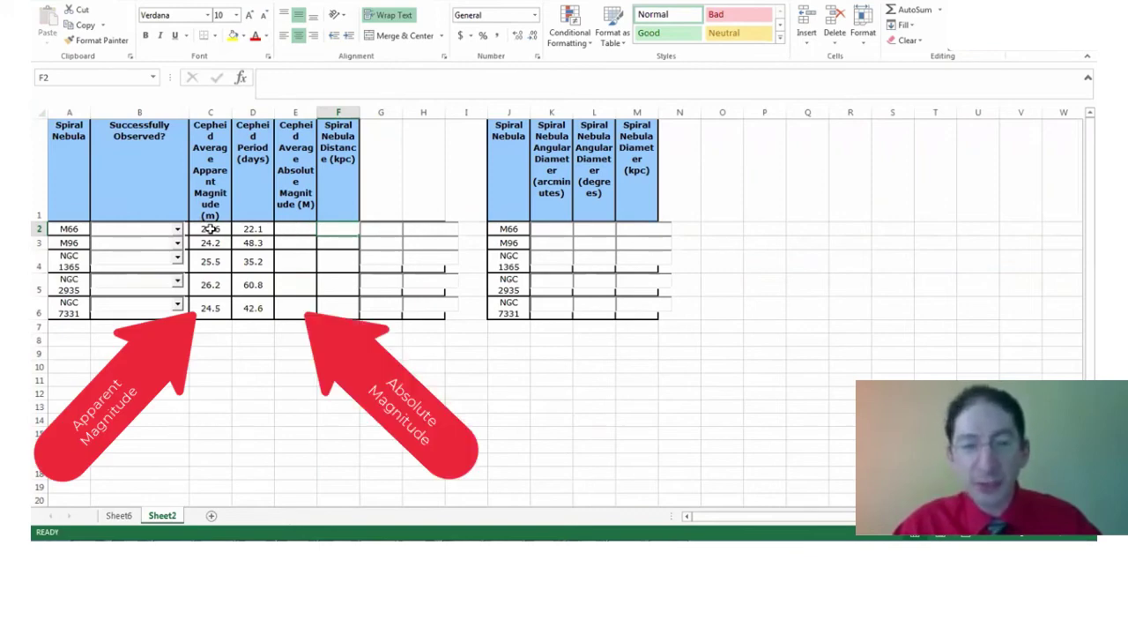
pyautogui.click(210, 228)
pyautogui.click(300, 228)
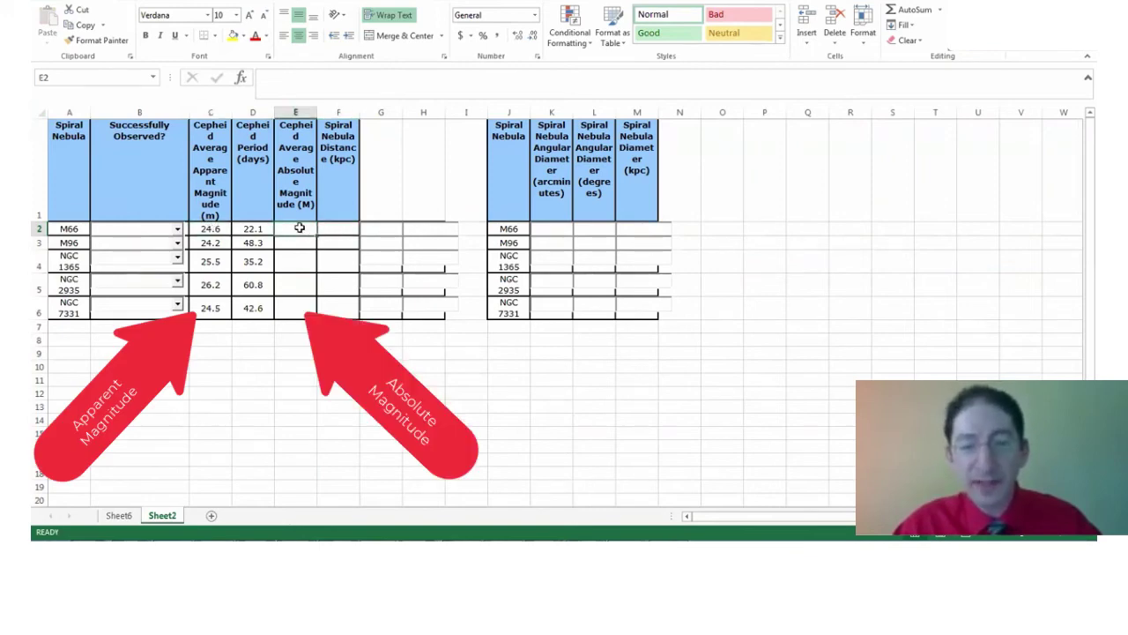
pyautogui.click(338, 229)
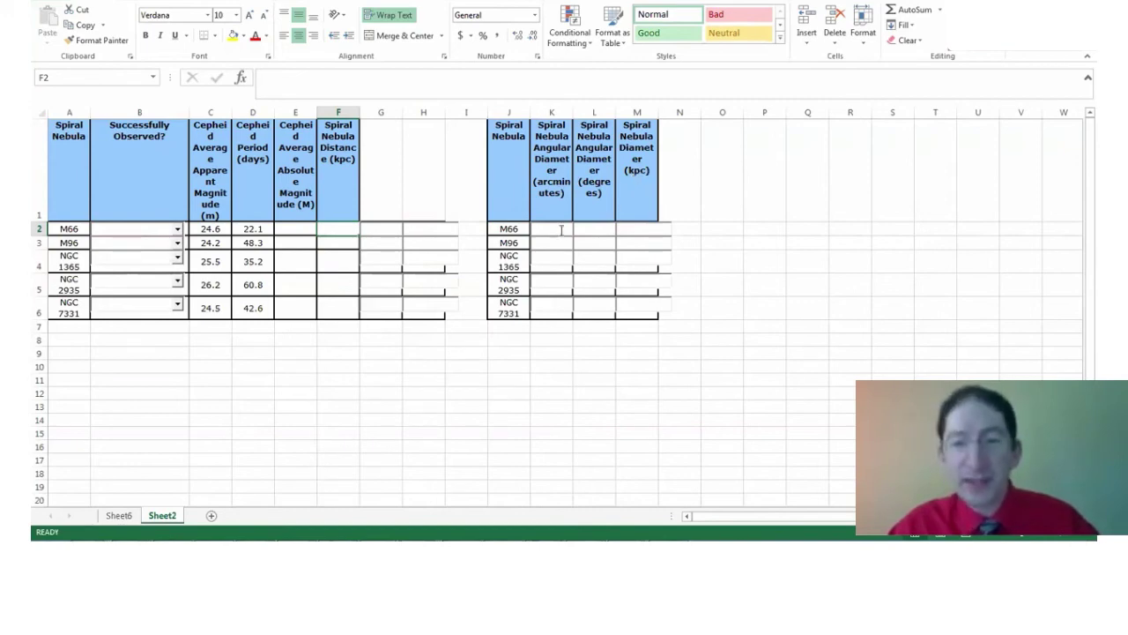
# - Insert three blank columns at column K
pyautogui.click(552, 113)
pyautogui.rightClick(555, 115)
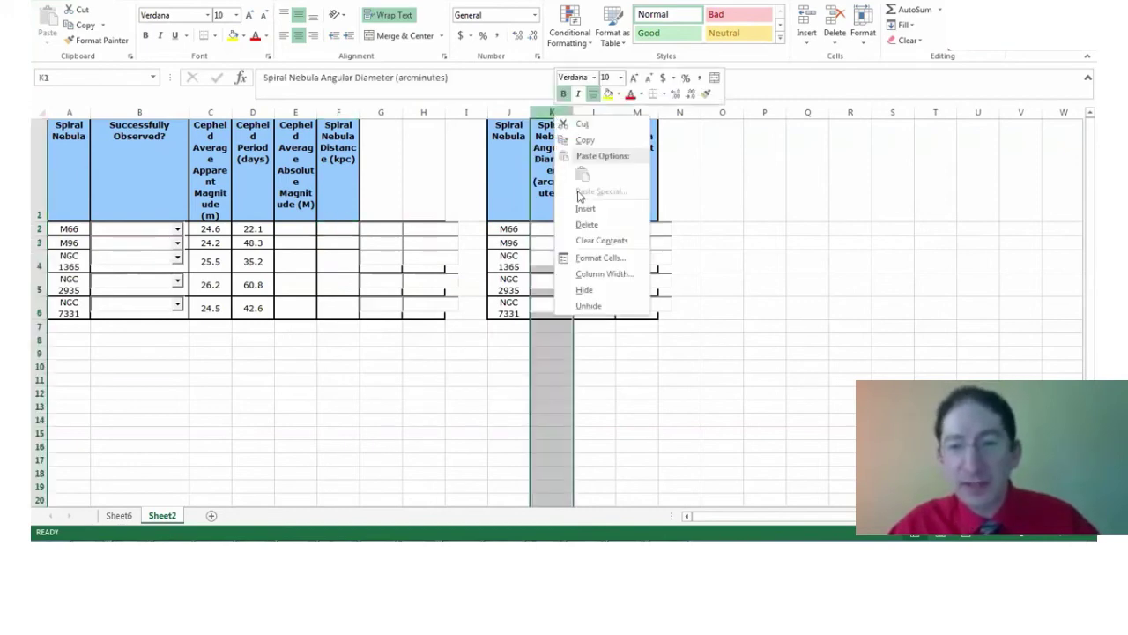
pyautogui.click(582, 216)
pyautogui.rightClick(552, 113)
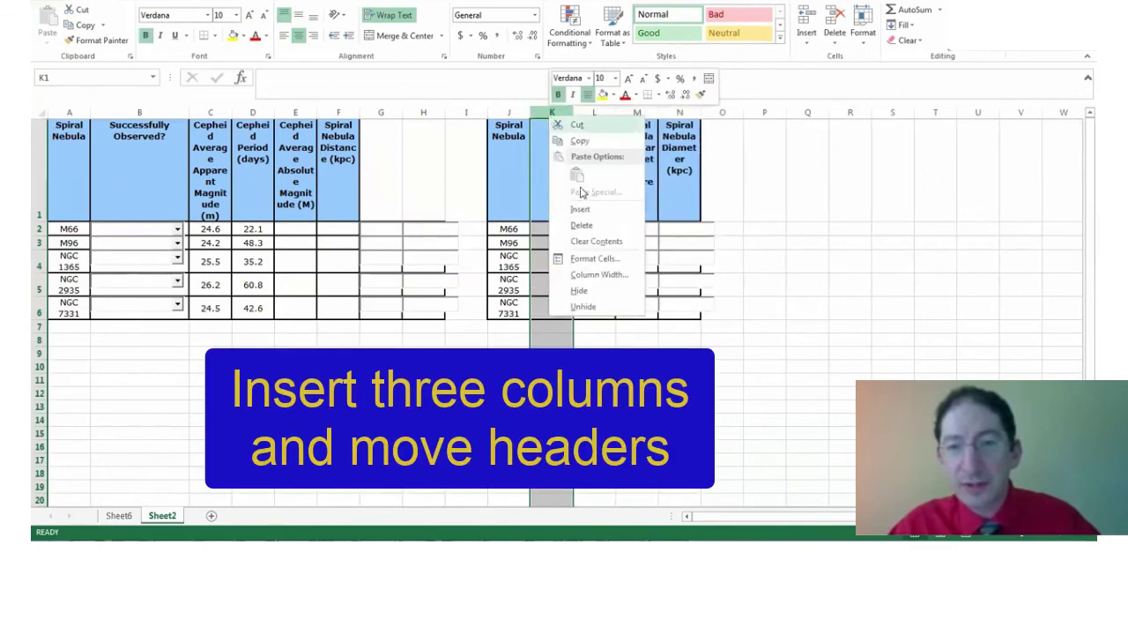
pyautogui.click(582, 211)
pyautogui.rightClick(552, 114)
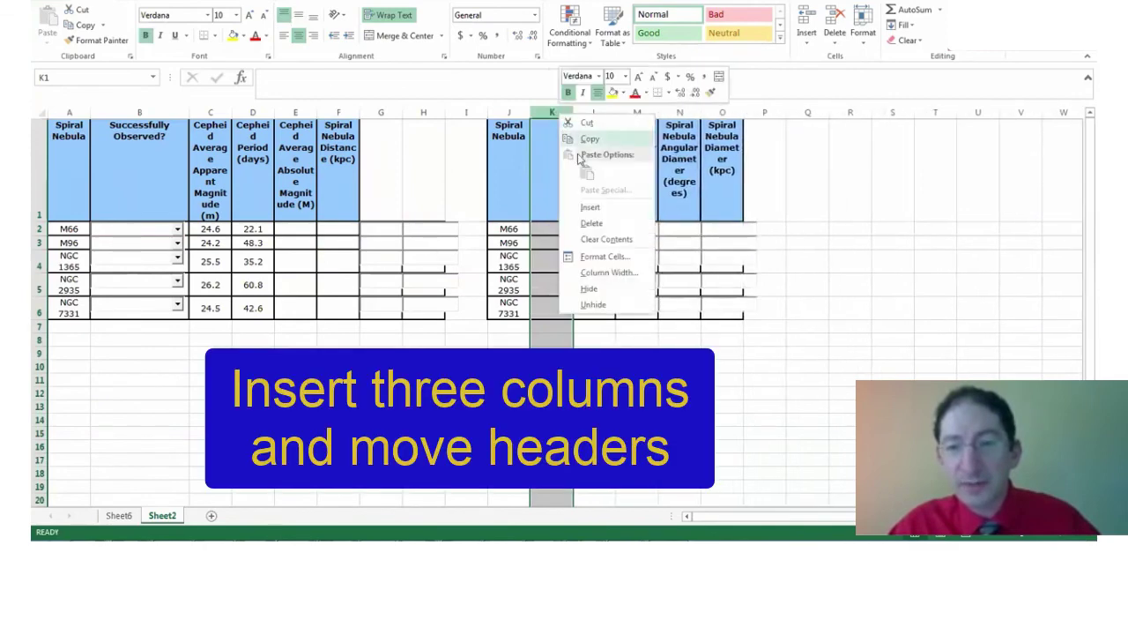
pyautogui.click(586, 207)
# - Move the three diameter headers (arcminutes, degrees, kpc) from N1:P1 into K1:M1
pyautogui.moveTo(683, 168); pyautogui.dragTo(754, 192)
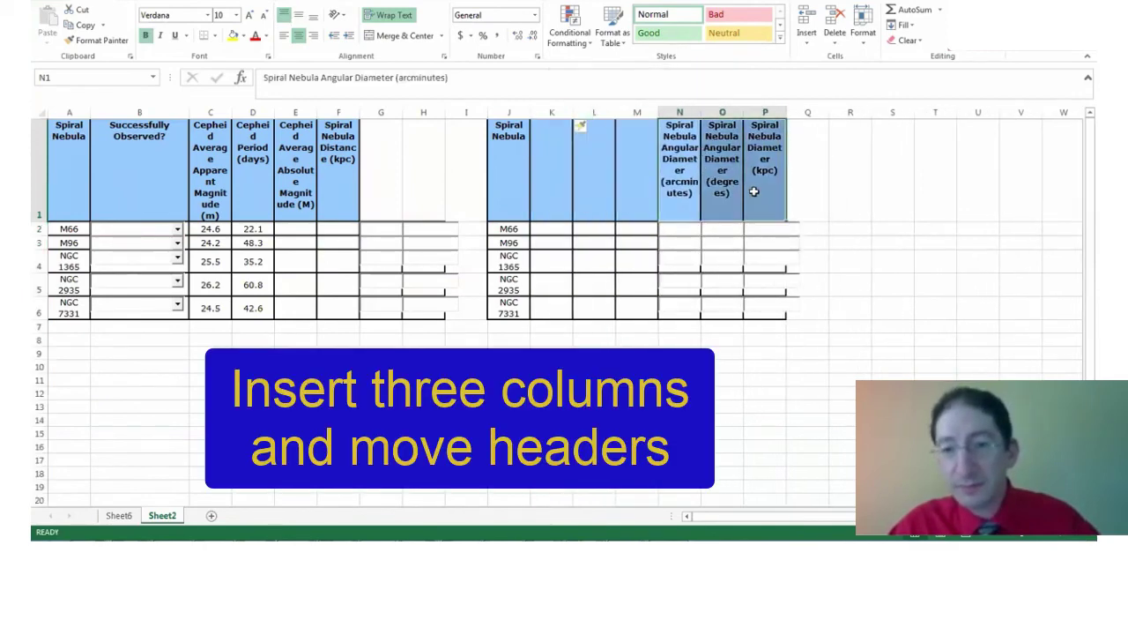
pyautogui.hotkey('ctrl', 'x')
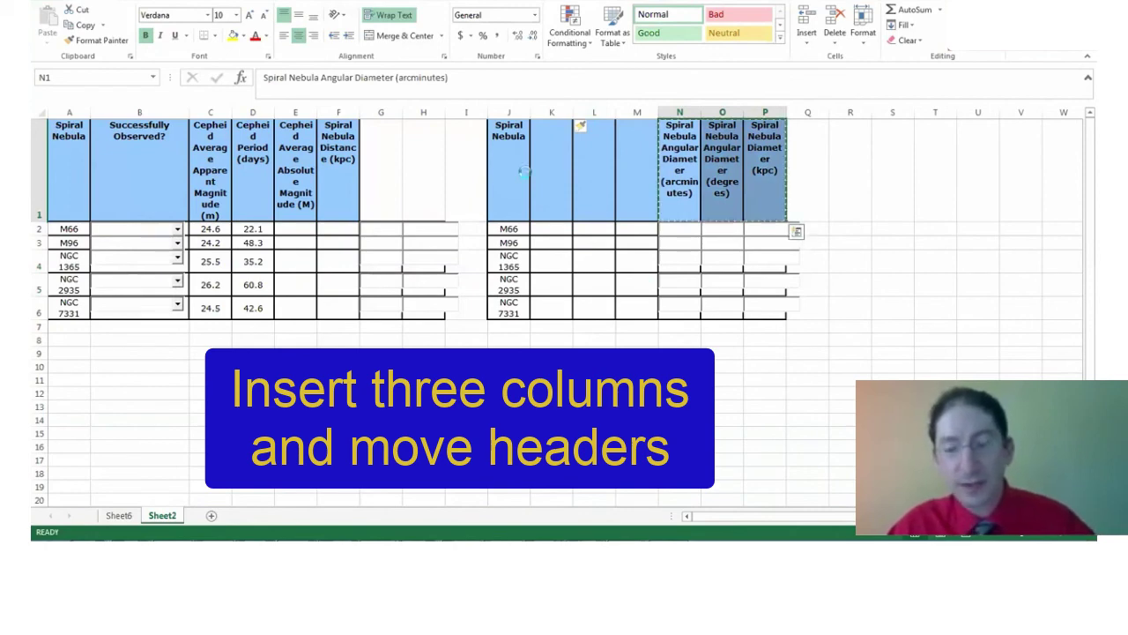
pyautogui.click(548, 170)
pyautogui.hotkey('ctrl', 'v')
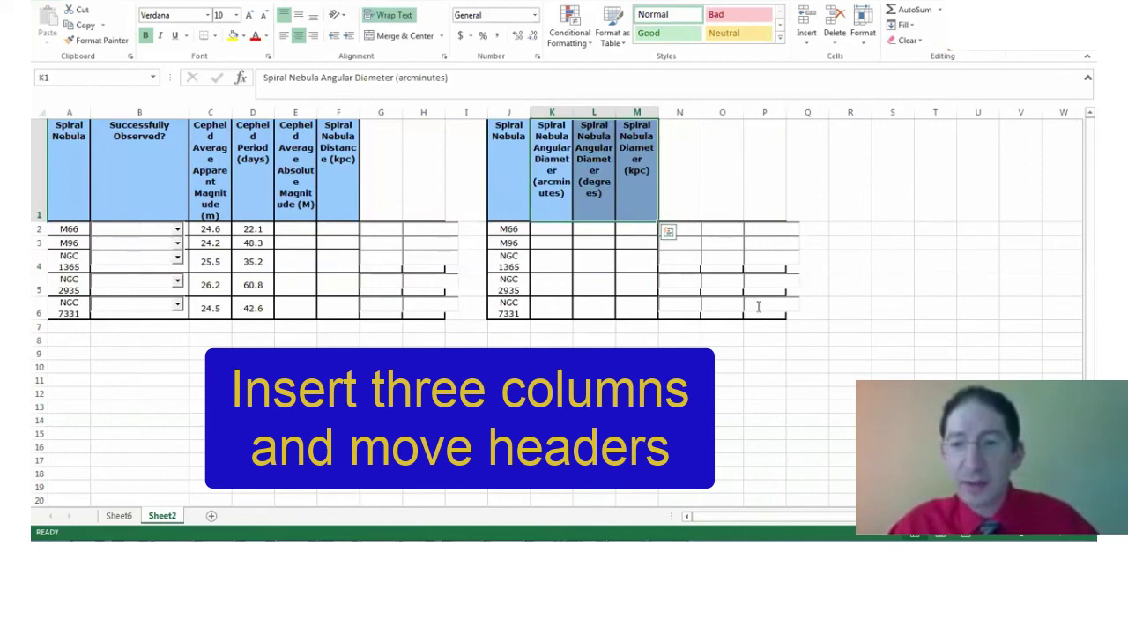
pyautogui.click(561, 243)
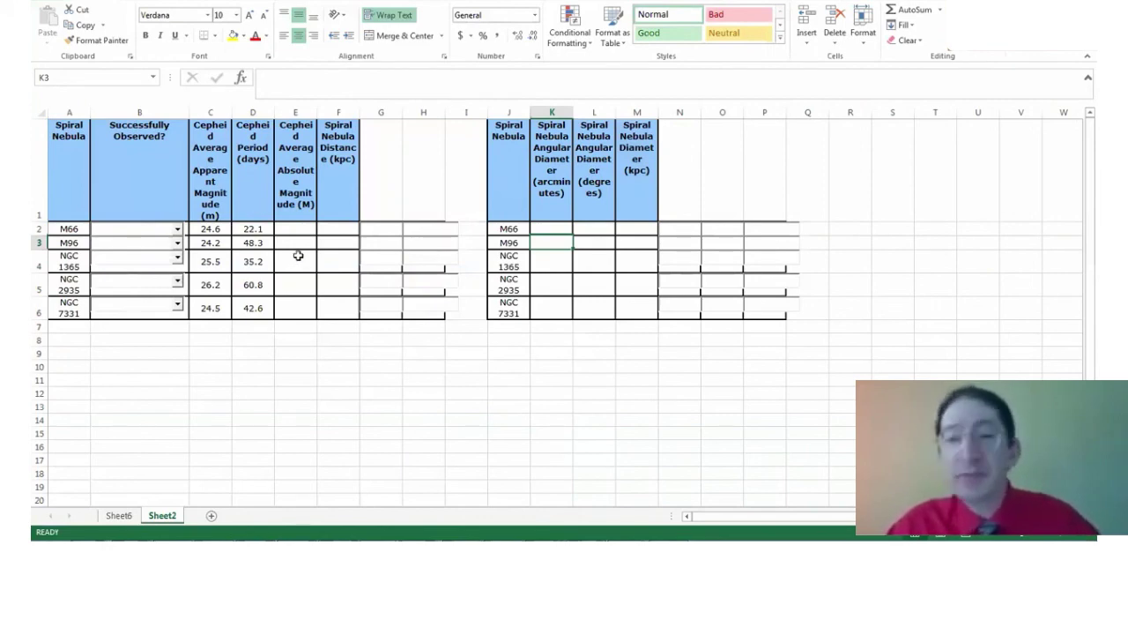
pyautogui.click(556, 224)
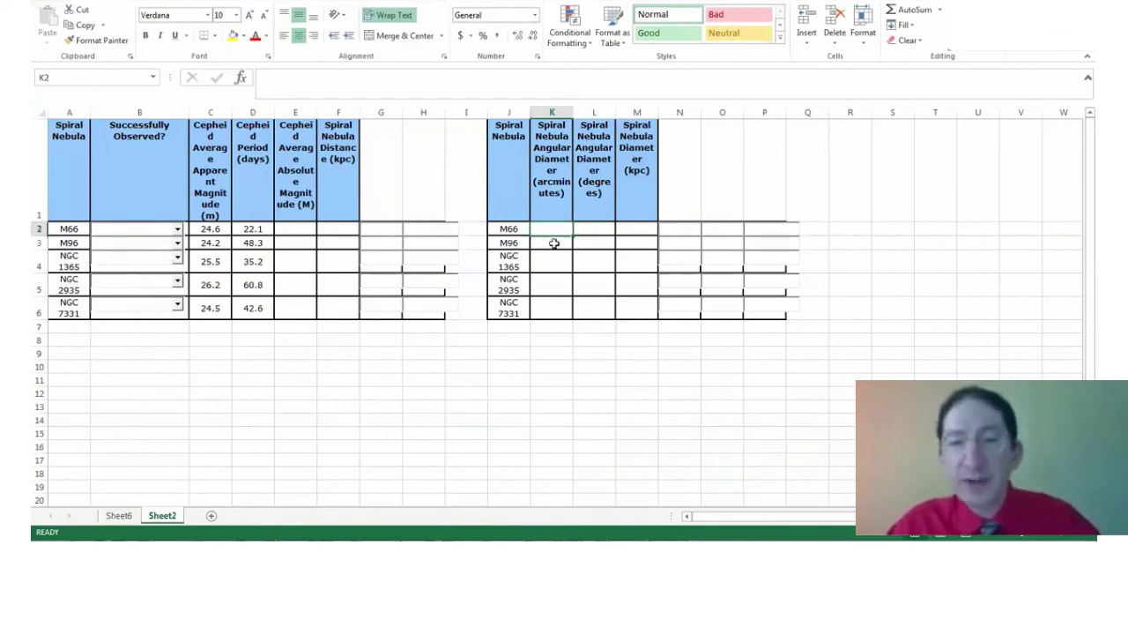
pyautogui.click(554, 243)
pyautogui.click(552, 264)
pyautogui.click(556, 284)
pyautogui.click(556, 305)
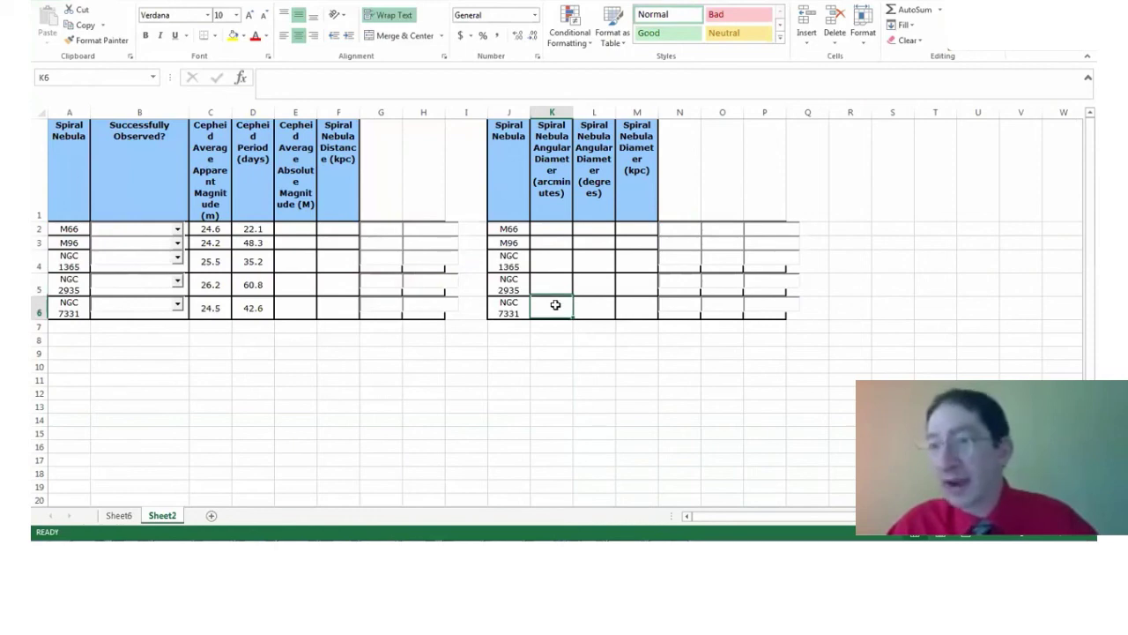
pyautogui.click(593, 229)
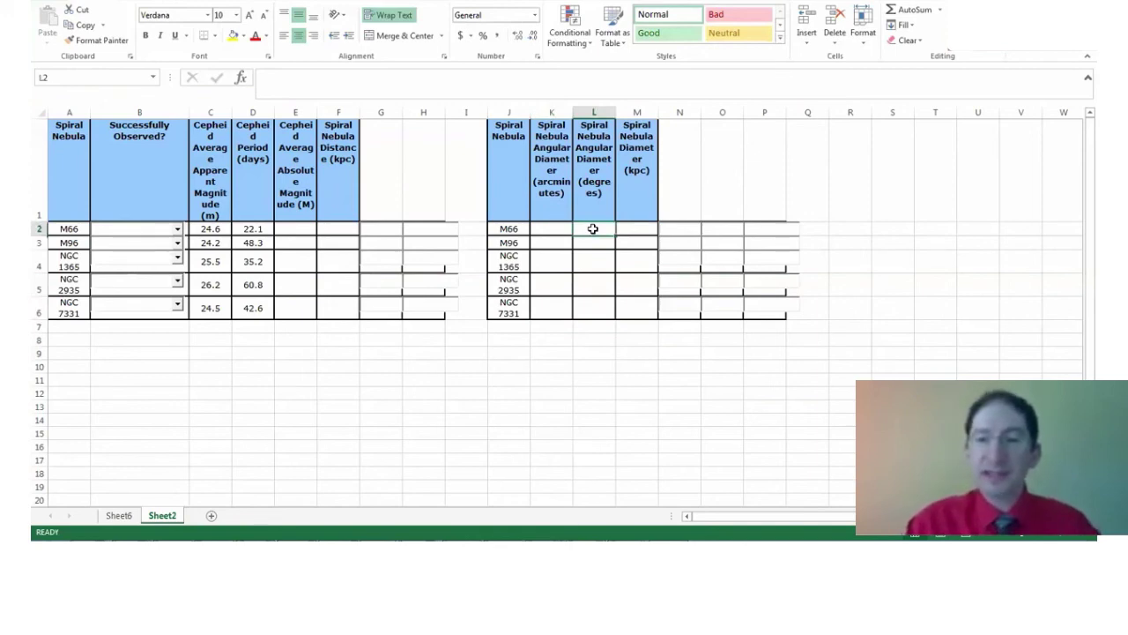
# - Enter =K2/60 in L2 to convert M66's arcminute diameter to degrees
pyautogui.write('=')
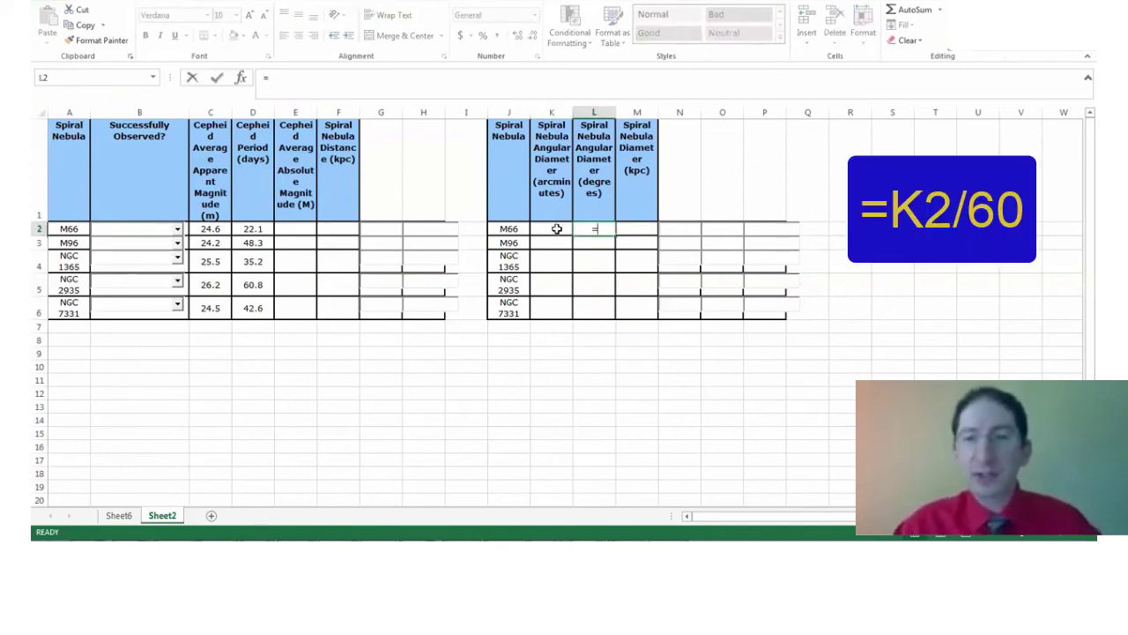
pyautogui.click(555, 228)
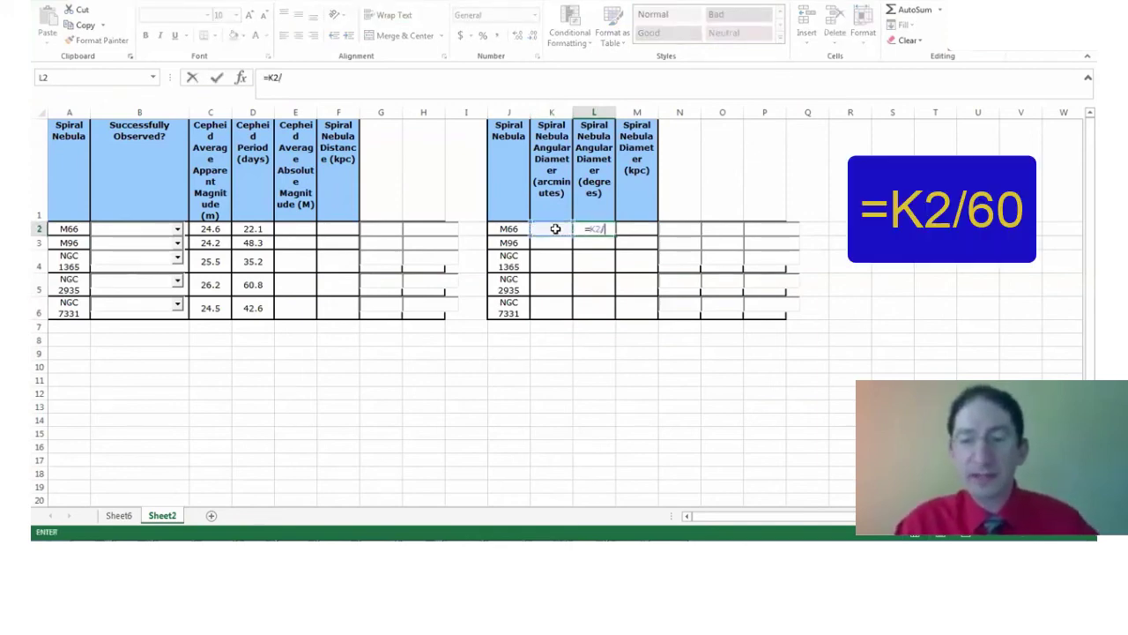
pyautogui.write('/60')
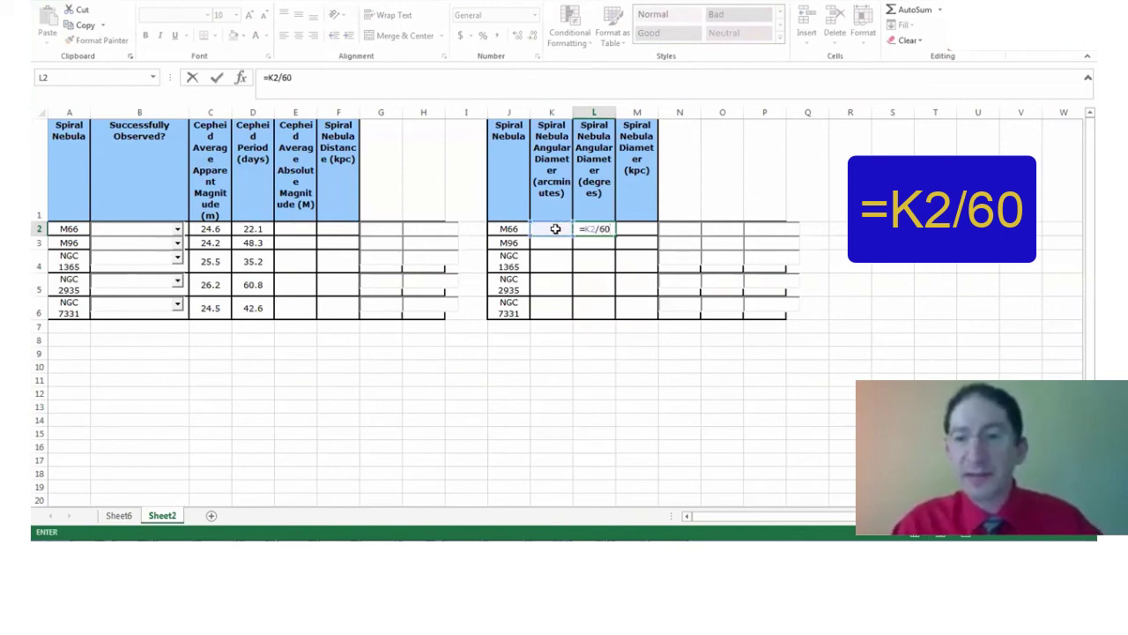
pyautogui.press('Return')
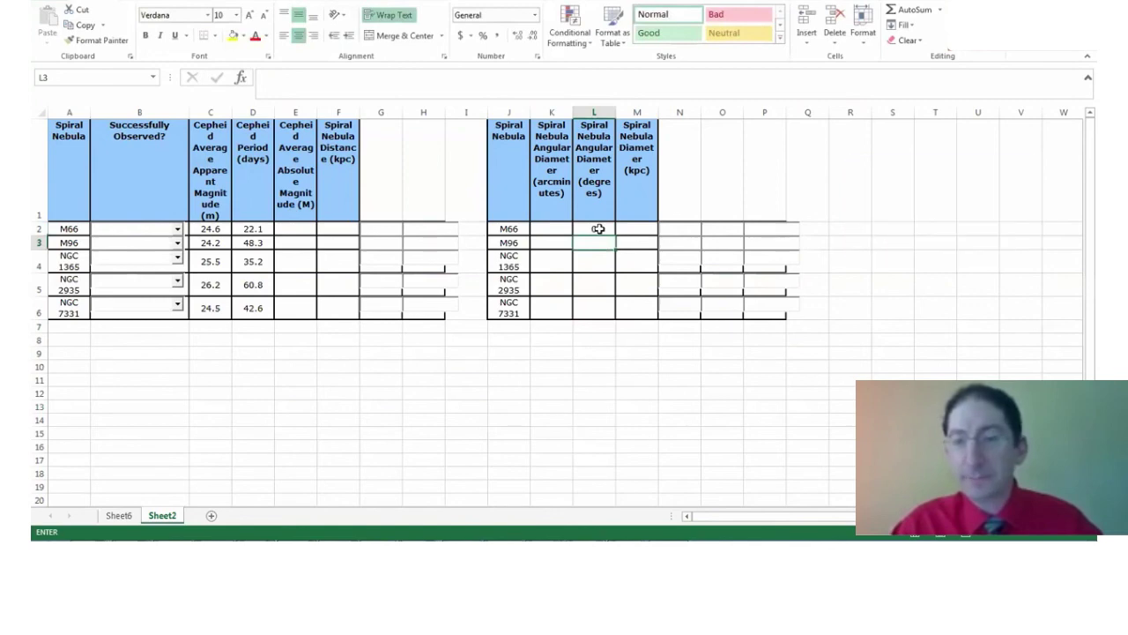
pyautogui.click(626, 228)
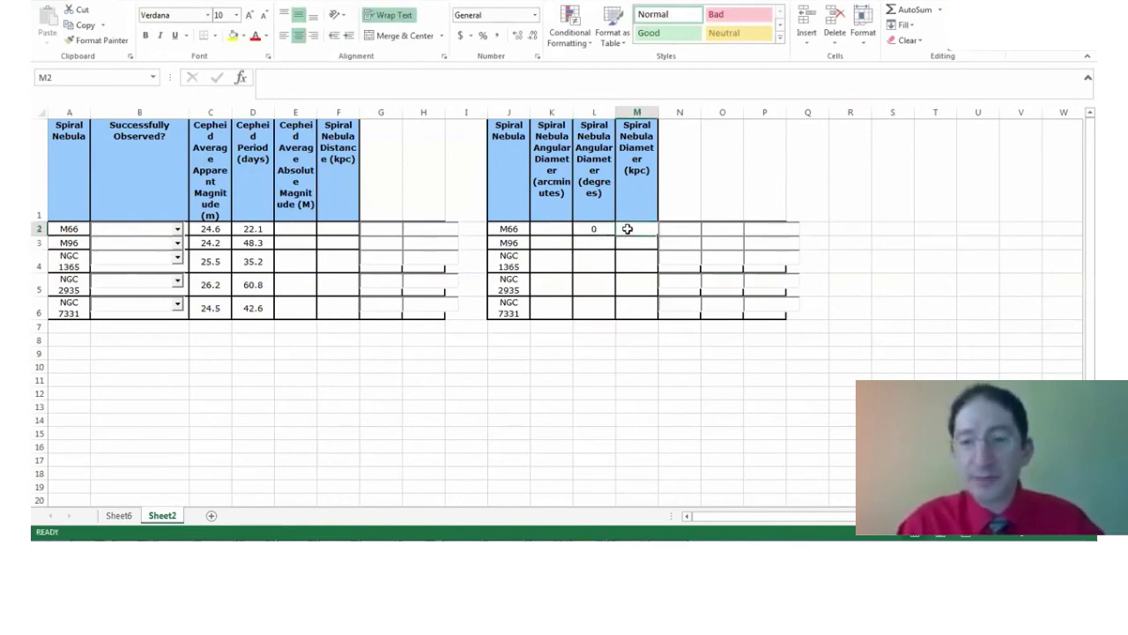
# - Enter =L2/360*2*PI()*F2 in M2, accepting Excel's closing-parenthesis correction
pyautogui.write('=')
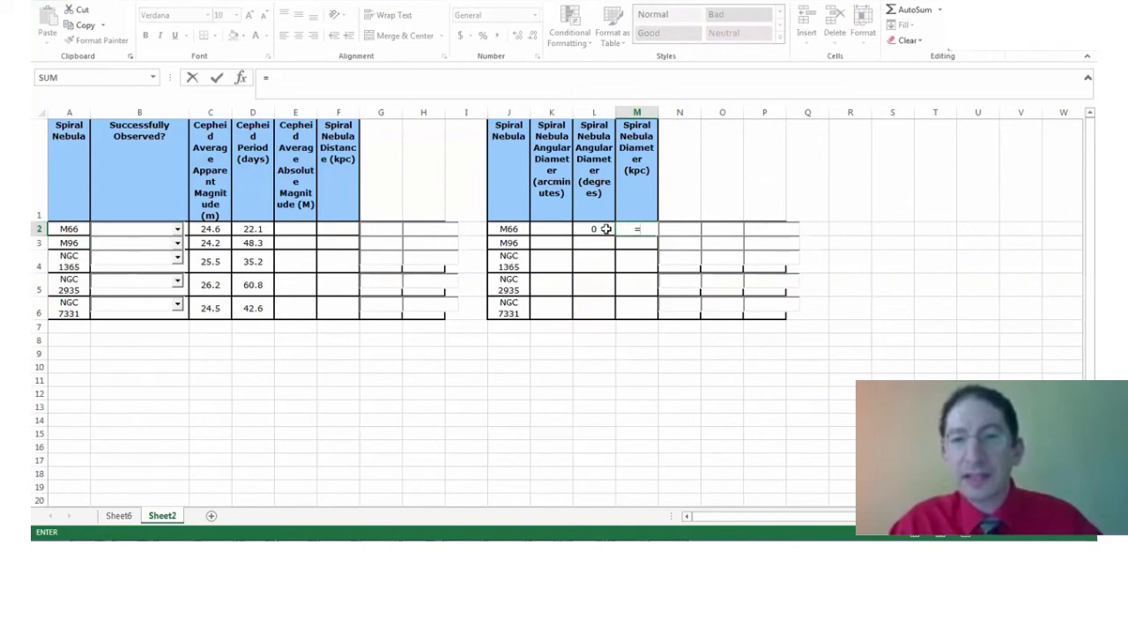
pyautogui.click(595, 230)
pyautogui.write('/360')
pyautogui.write('2*pi')
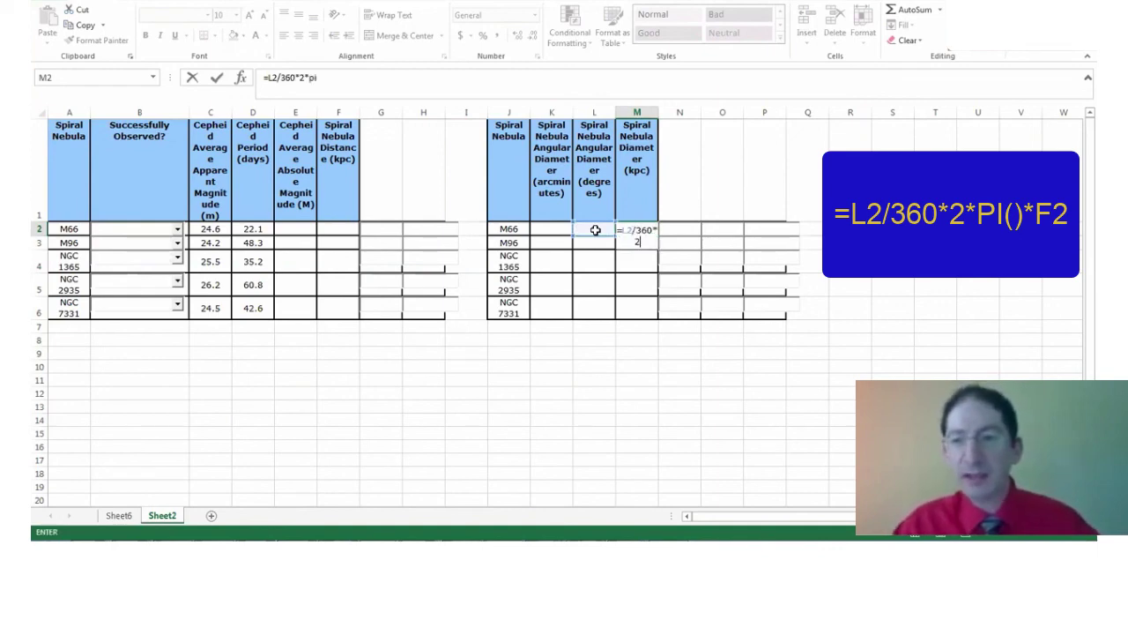
pyautogui.write('(')
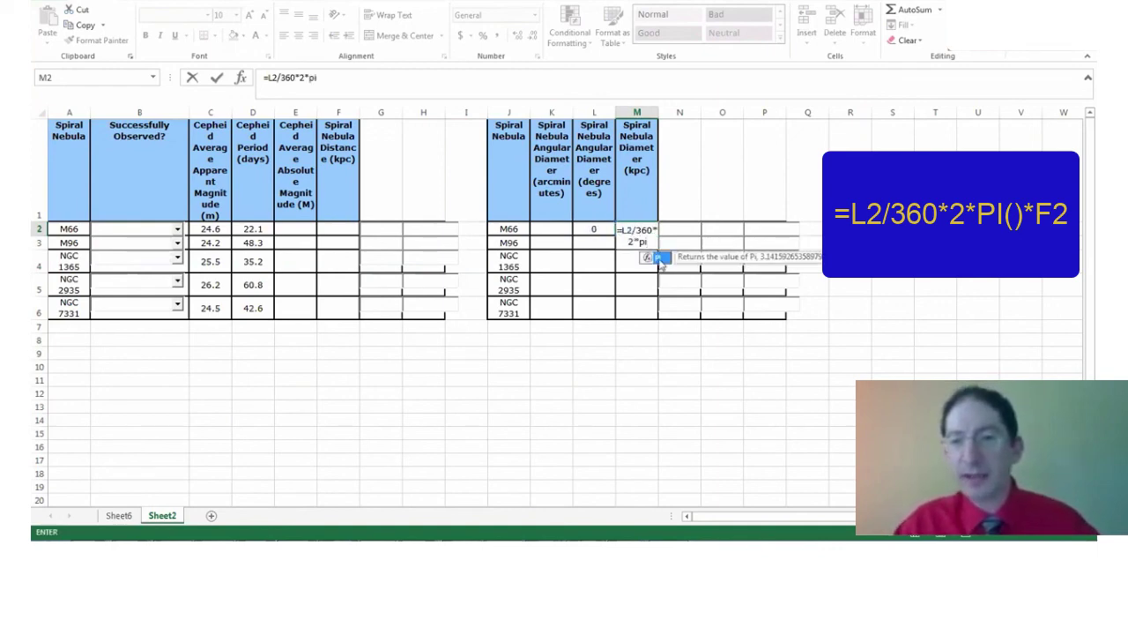
pyautogui.press('Return')
pyautogui.click(539, 305)
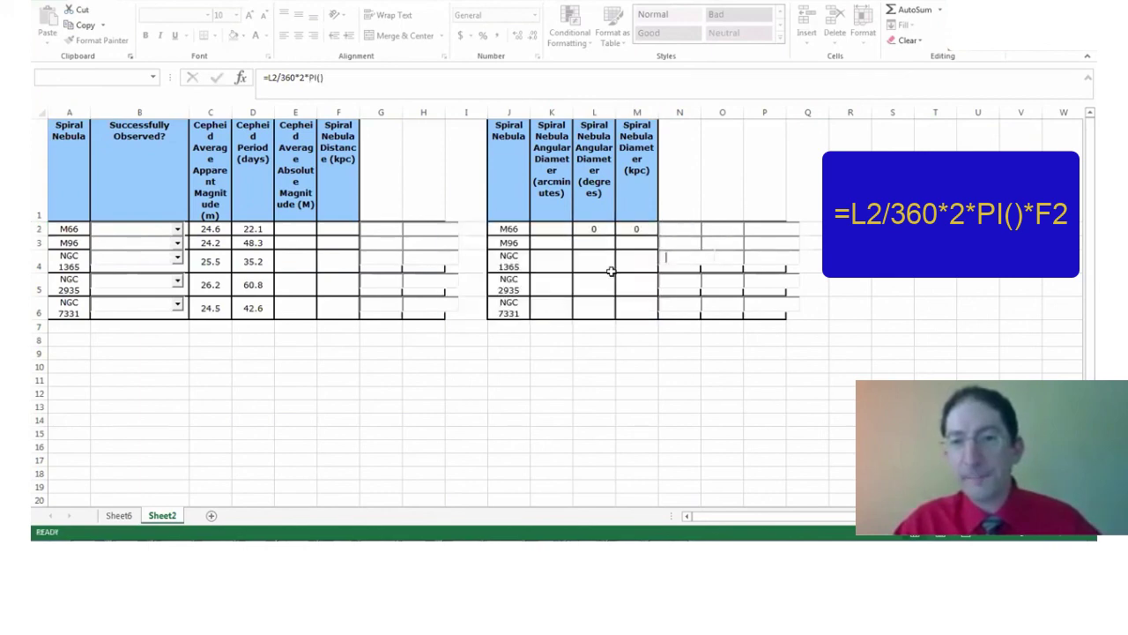
pyautogui.click(335, 80)
pyautogui.write('*')
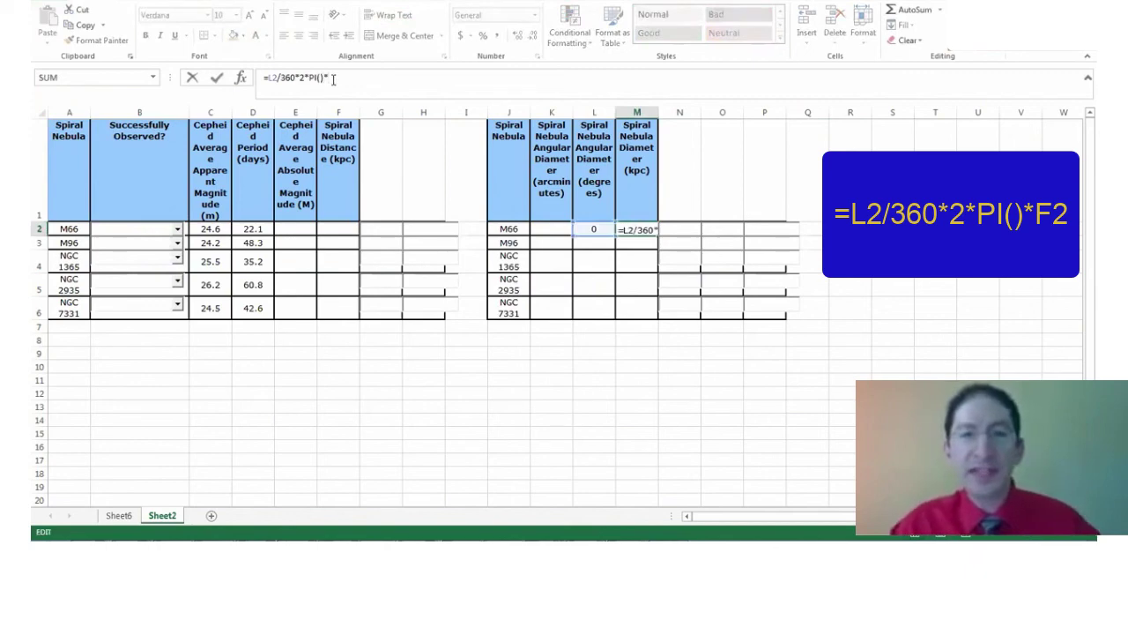
pyautogui.click(343, 228)
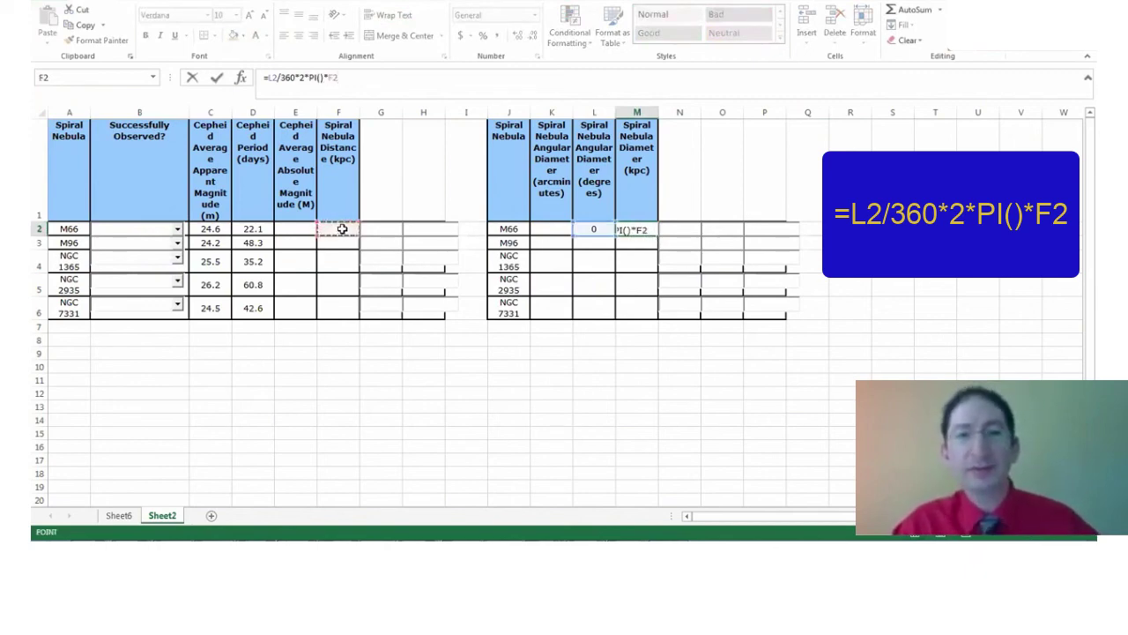
pyautogui.press('Return')
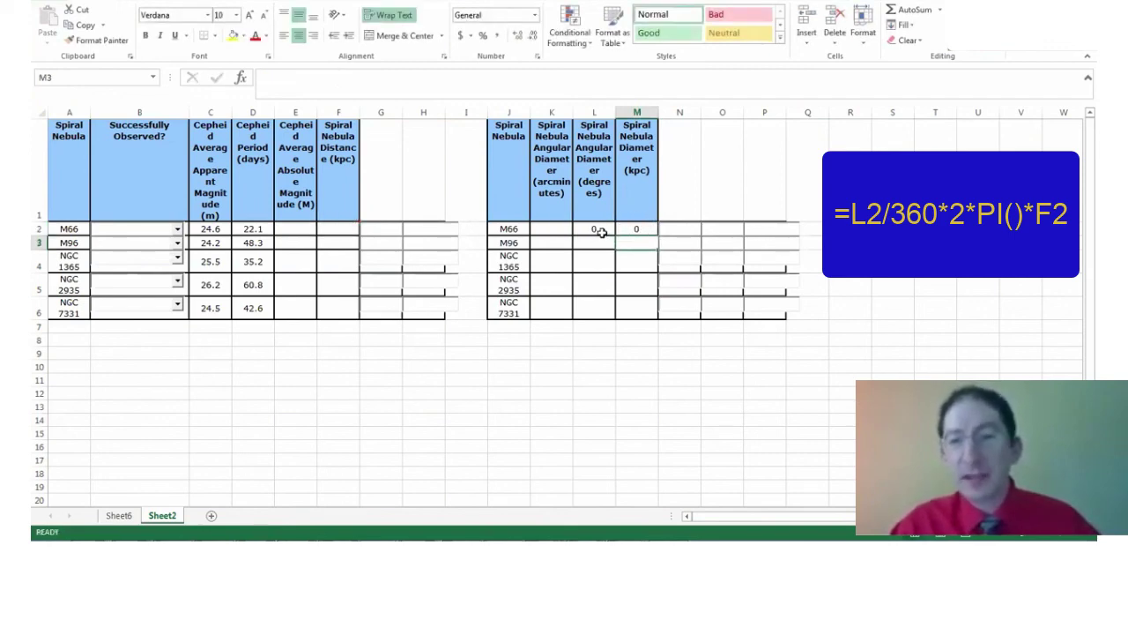
# - Fill the L2:M2 degree and kpc diameter formulas down through row 6
pyautogui.moveTo(597, 230)
pyautogui.mouseDown()
pyautogui.moveTo(631, 229)
pyautogui.moveTo(658, 314)
pyautogui.mouseUp()
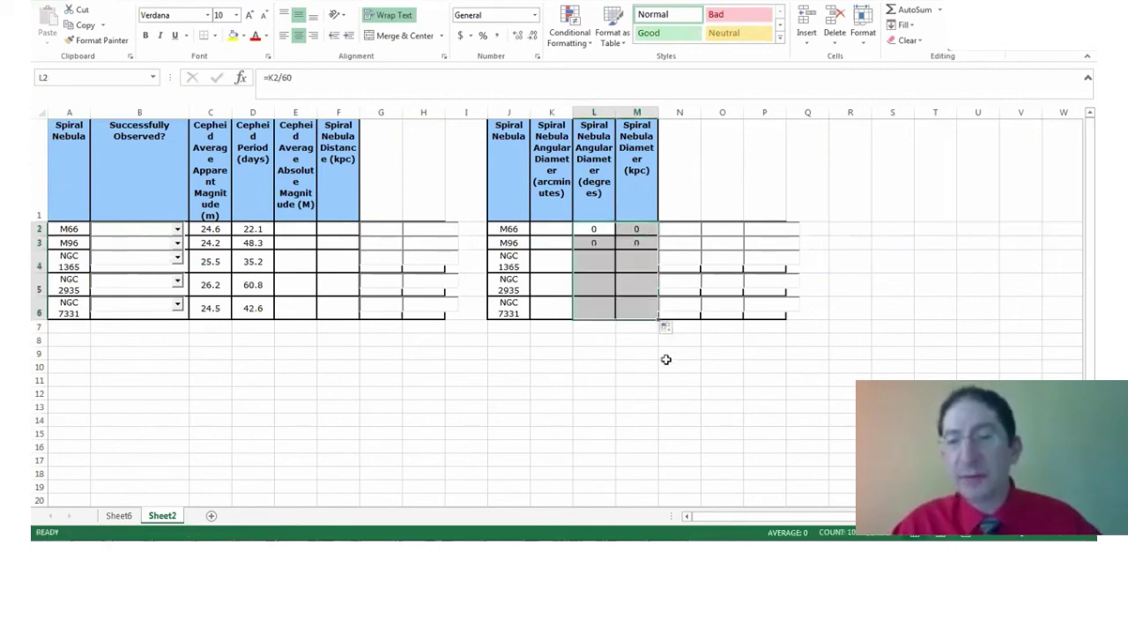